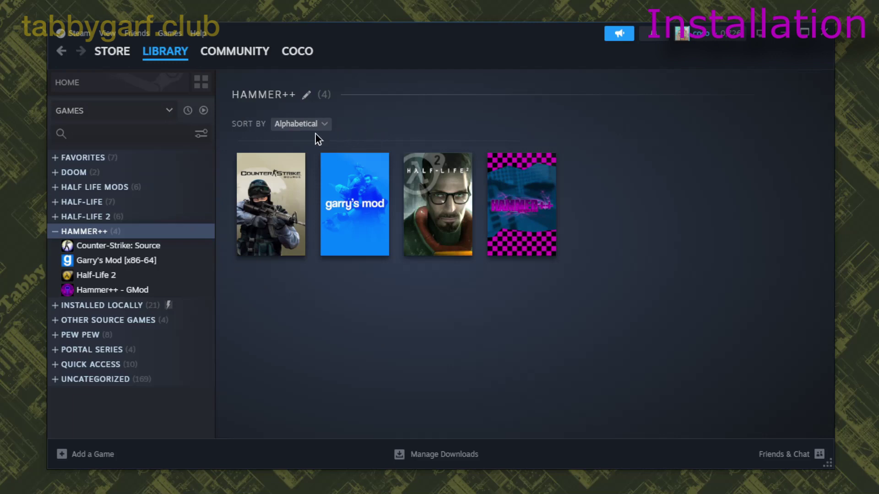
Include Tools in the Steam library, search 'source sdk' and open Source SDK Base 2013 Multiplayer
left_click(137, 114)
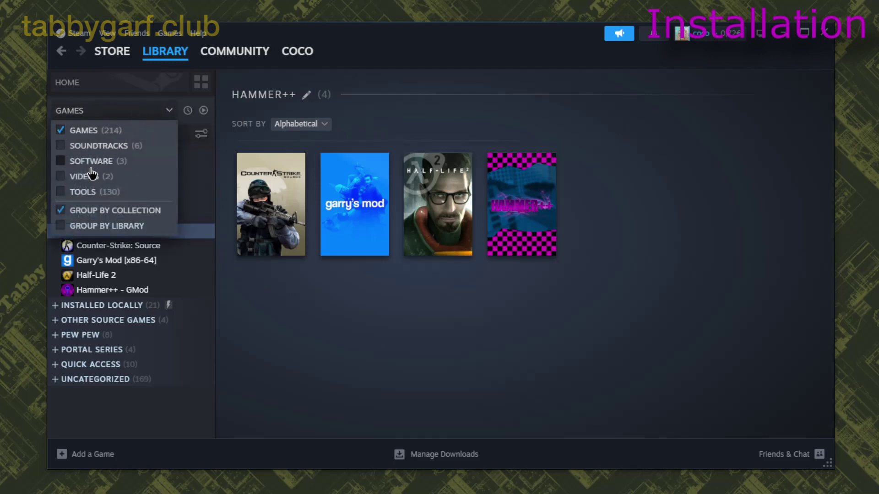
left_click(78, 193)
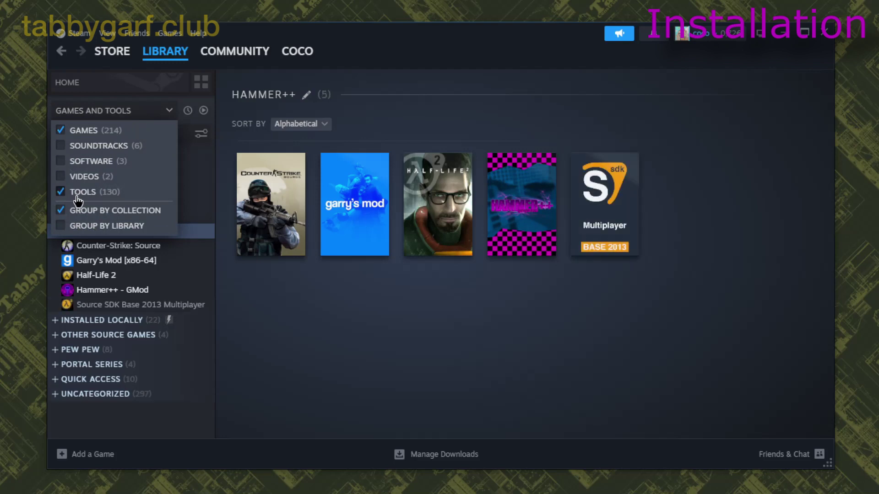
left_click(128, 135)
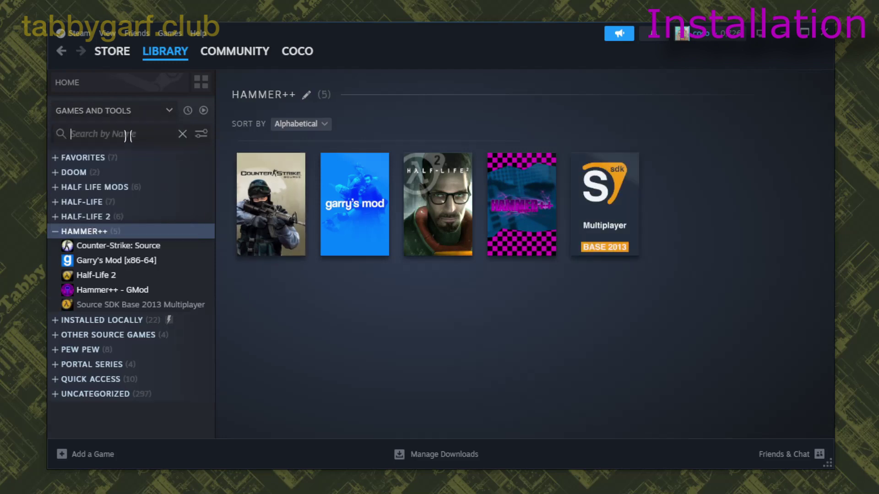
type("source sdk")
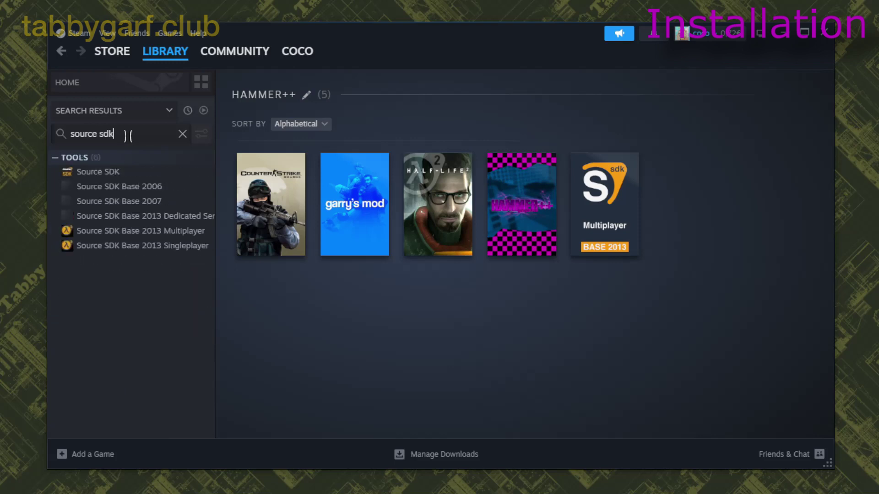
left_click(158, 234)
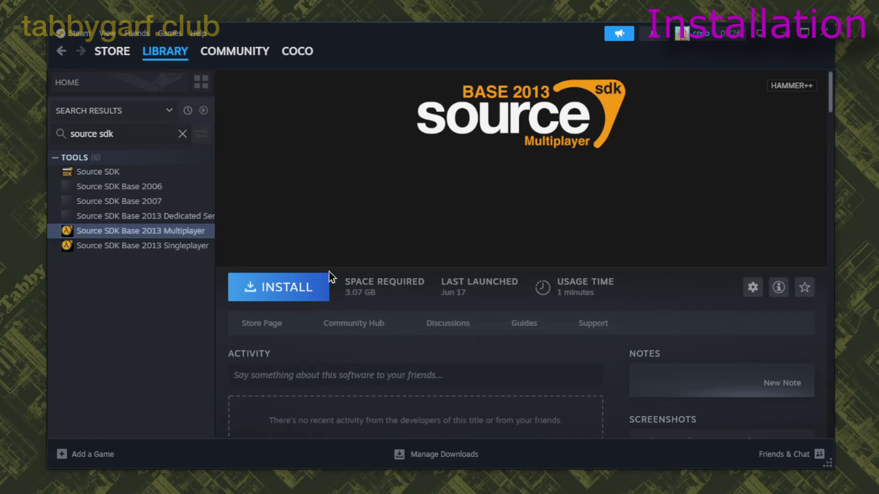
Start the SDK install and save hammerplusplus_2013mp_build8864.zip to the Desktop, replacing the old copy
left_click(311, 291)
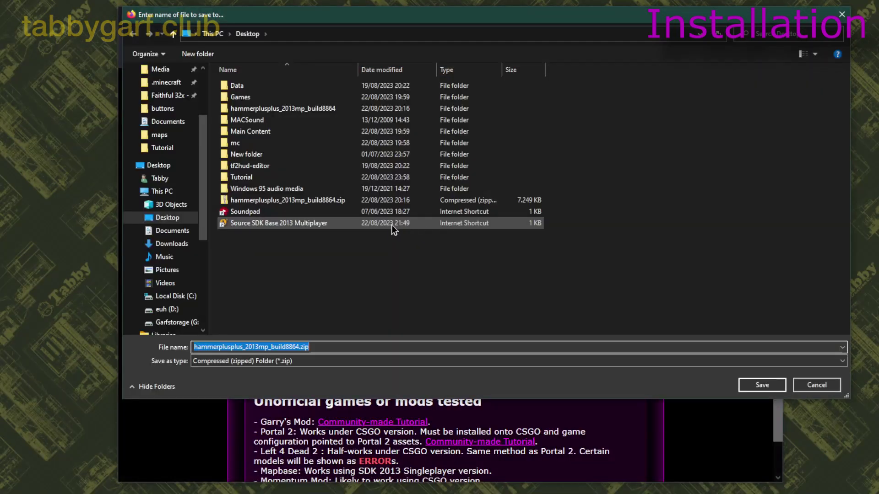
left_click(762, 386)
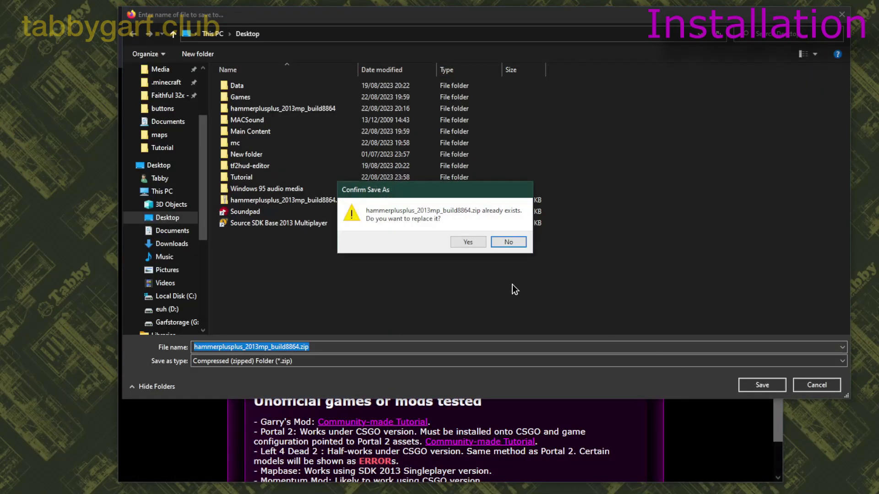
left_click(462, 243)
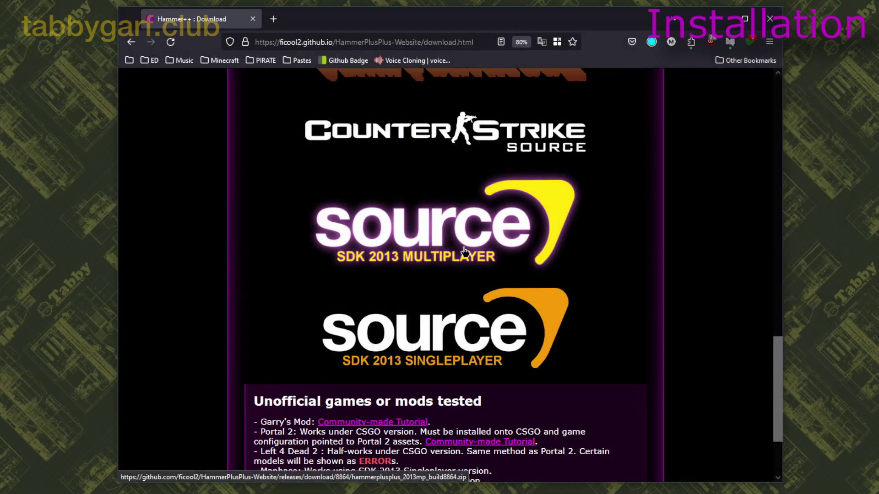
left_click(651, 45)
Extract the hammerplusplus_2013mp_build8864 folder from the zip to the Desktop, replacing existing files
left_click(586, 67)
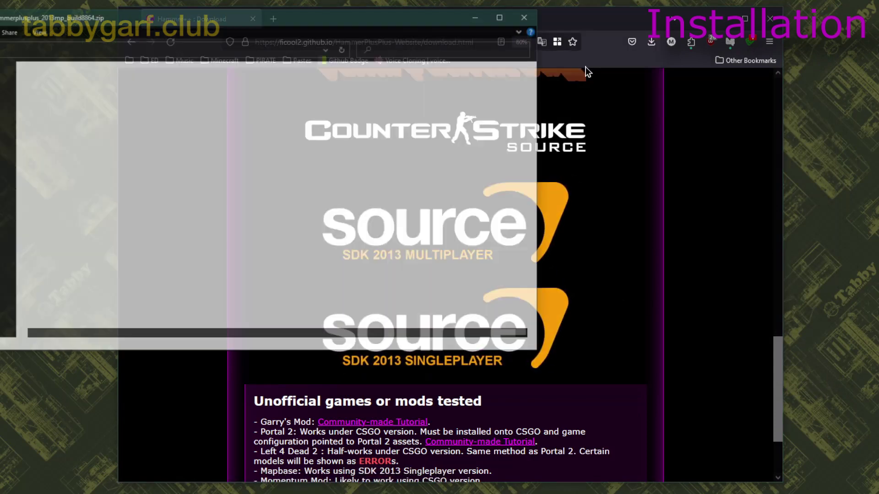
left_click_drag(98, 84, 94, 385)
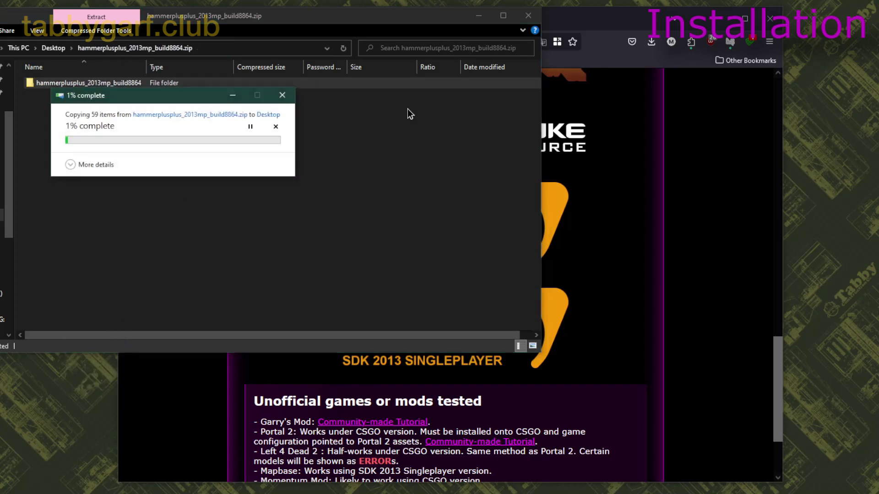
left_click(185, 155)
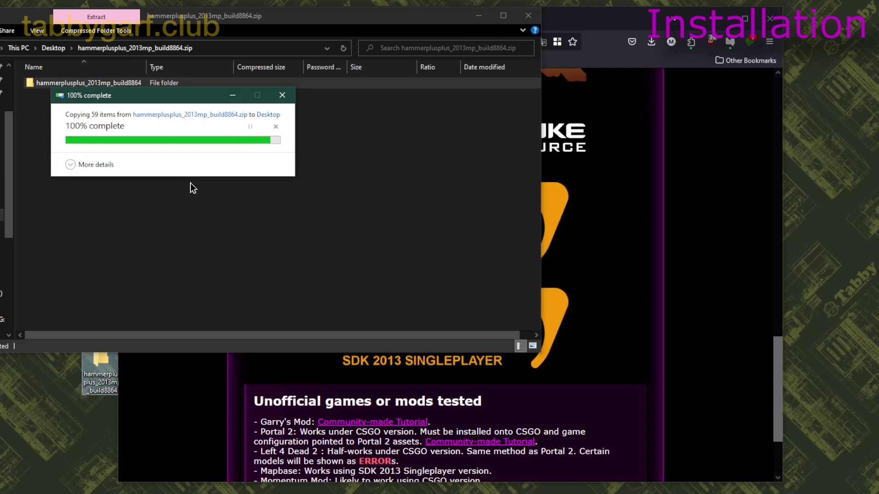
left_click(476, 18)
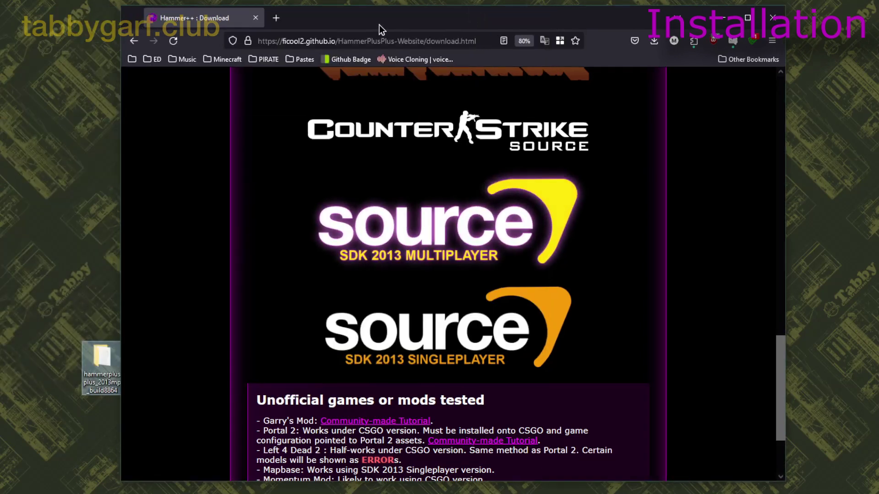
left_click_drag(379, 25, 512, 21)
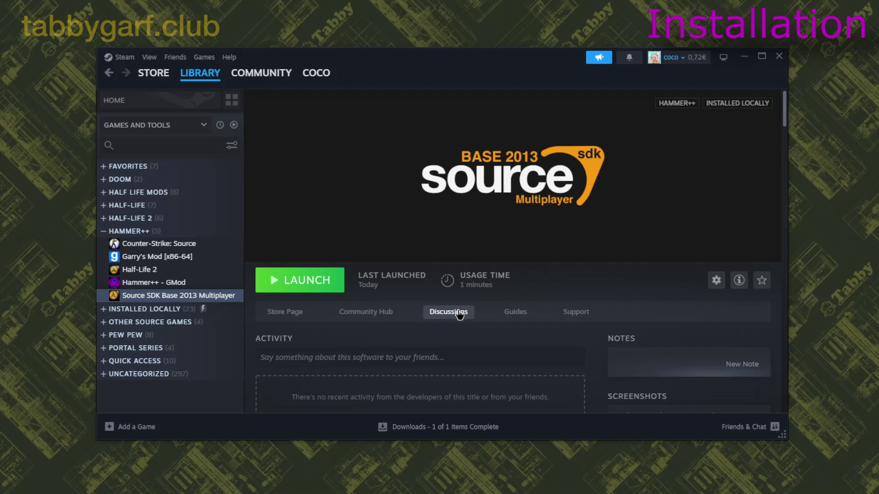
Browse the local files of Source SDK Base 2013 Multiplayer via its Manage menu
left_click(716, 281)
mouse_move(748, 355)
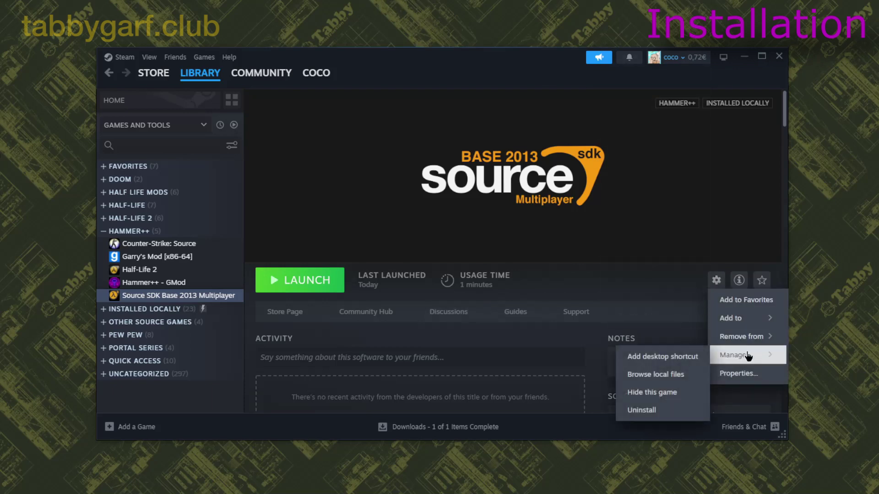
left_click(659, 374)
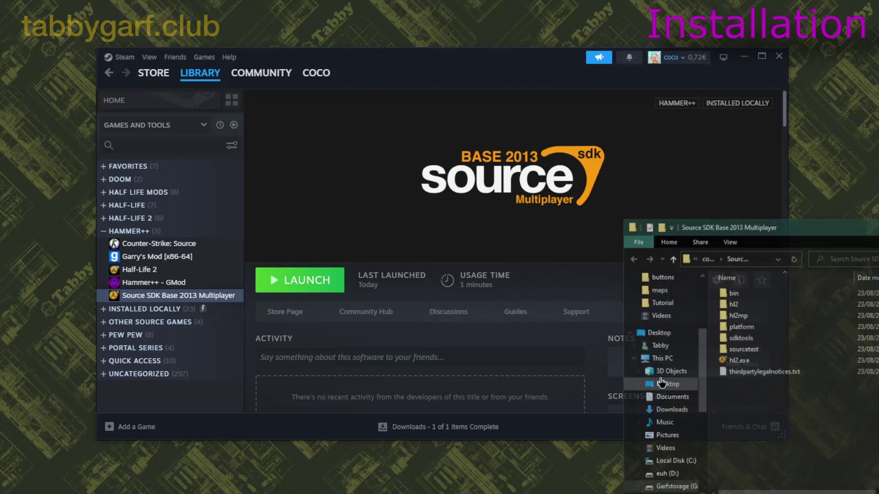
Run bin\hammer.exe once with the Half-Life 2 configuration, then close Hammer
left_click_drag(702, 229, 467, 144)
double_click(487, 213)
scroll(532, 293, "down", 2)
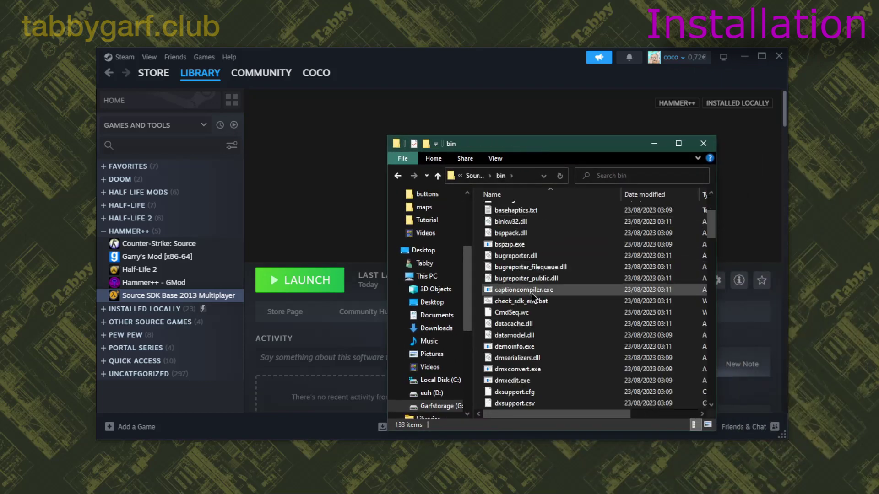
scroll(532, 293, "down", 6)
left_click(524, 347)
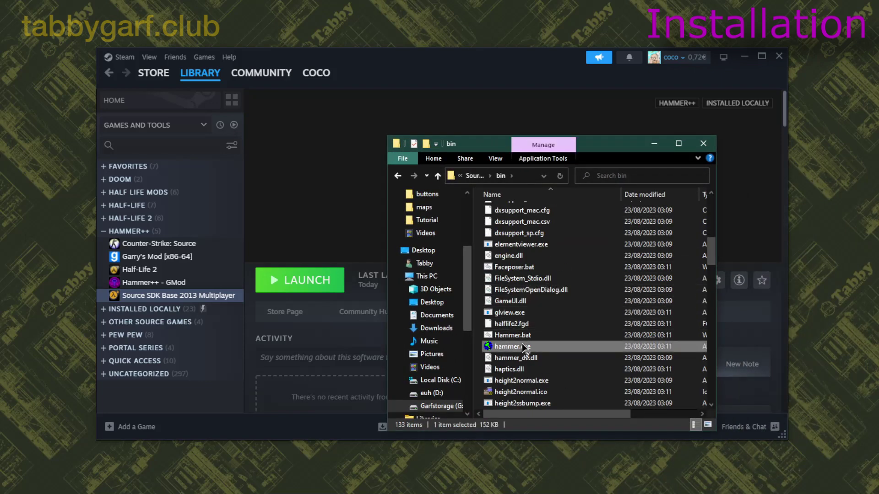
double_click(522, 345)
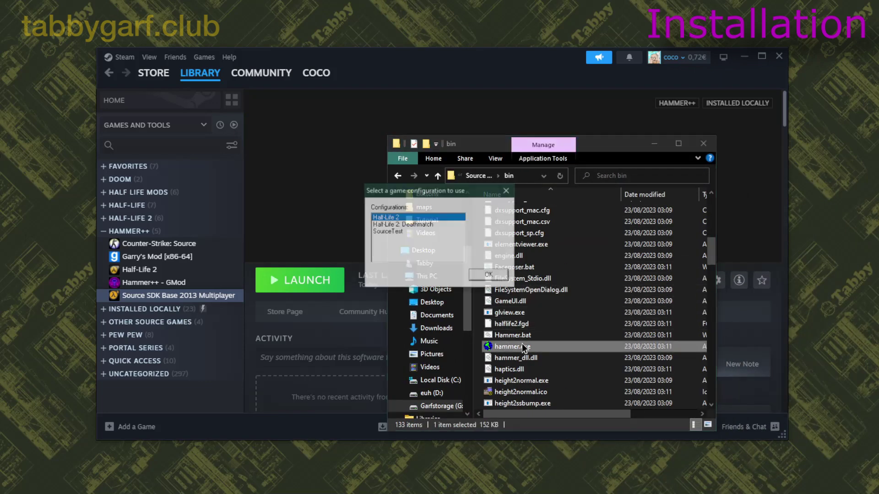
left_click(483, 276)
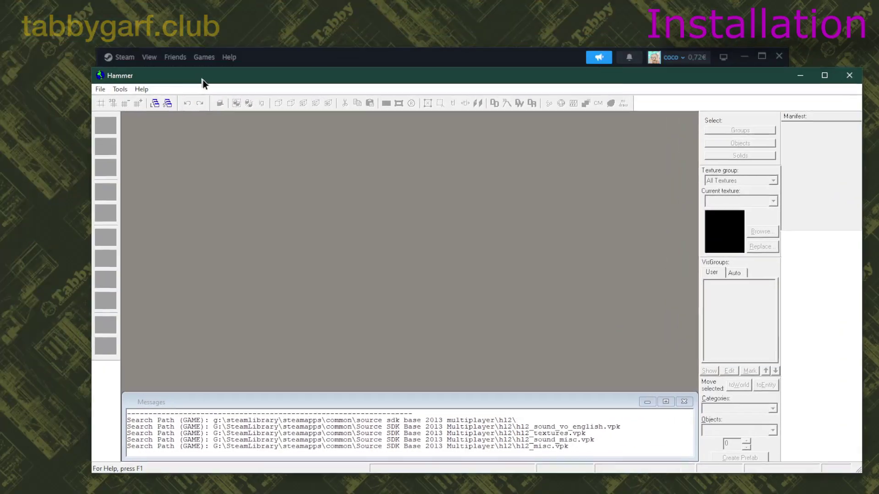
left_click_drag(202, 80, 201, 65)
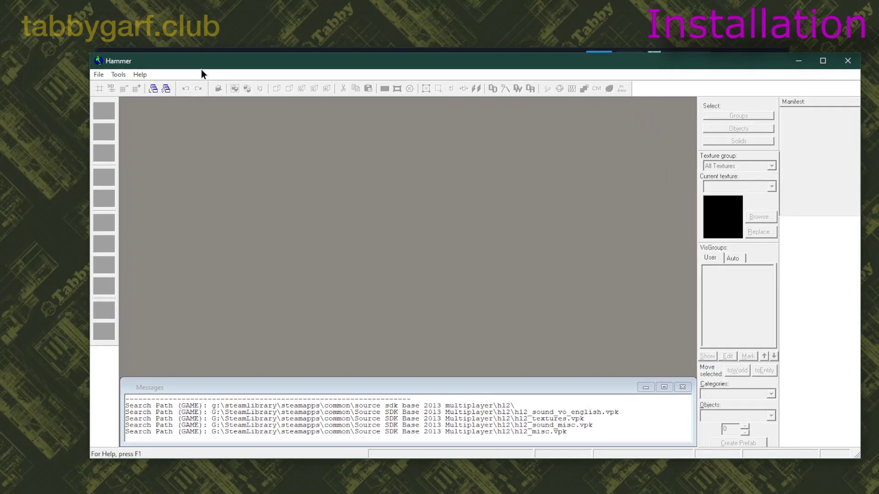
left_click(848, 60)
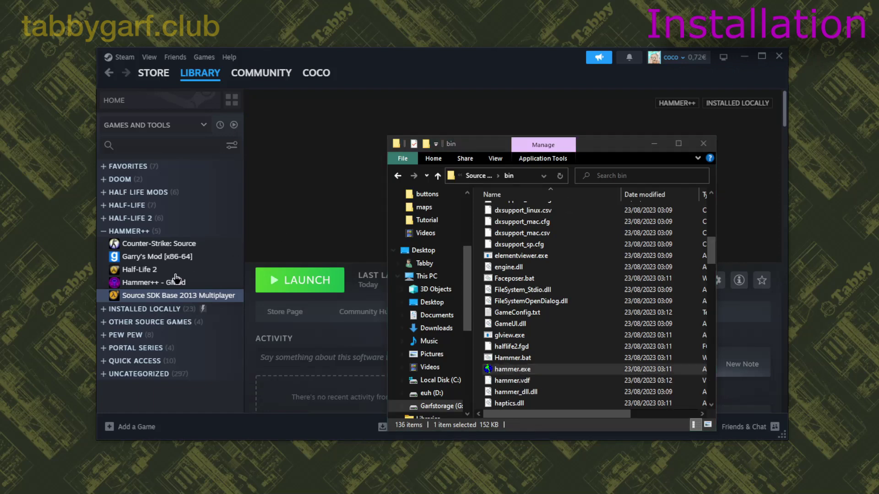
Copy the extracted Hammer++ bin folder into the Source SDK Base 2013 Multiplayer folder
left_click_drag(2, 293, 64, 252)
double_click(64, 252)
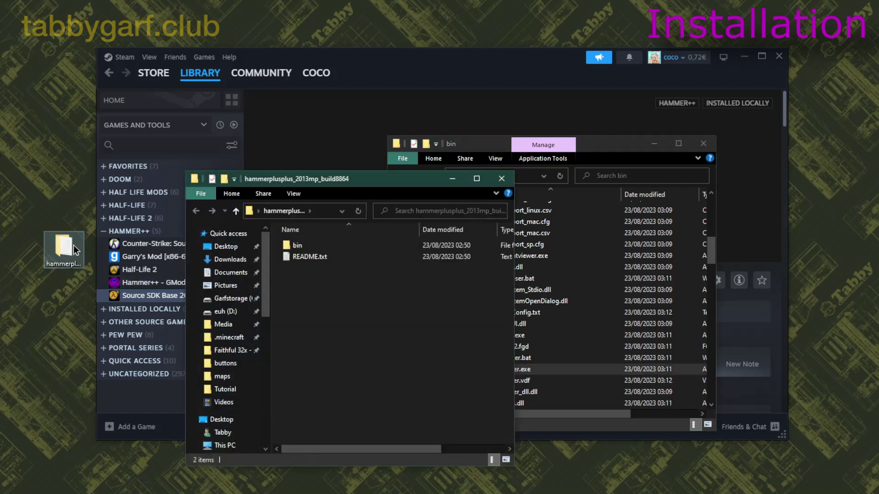
left_click(593, 145)
key("alt+Up")
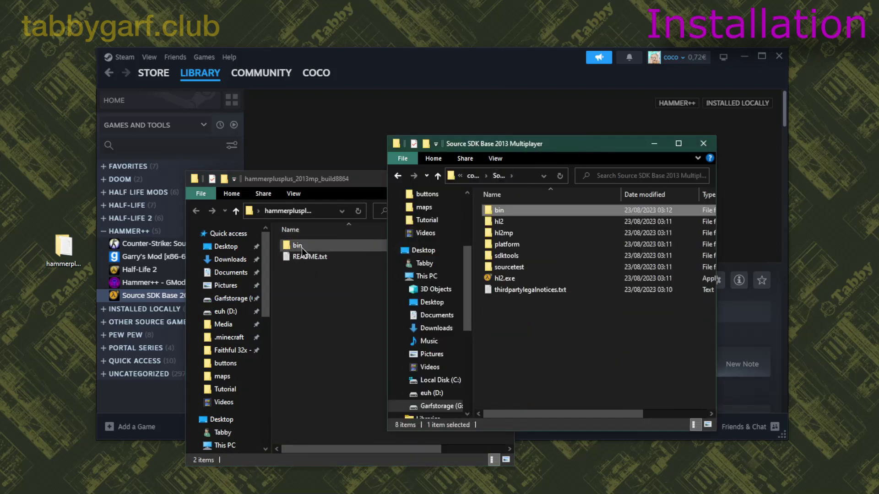
mouse_move(300, 247)
left_mouse_down()
mouse_move(443, 273)
mouse_move(537, 323)
left_mouse_up()
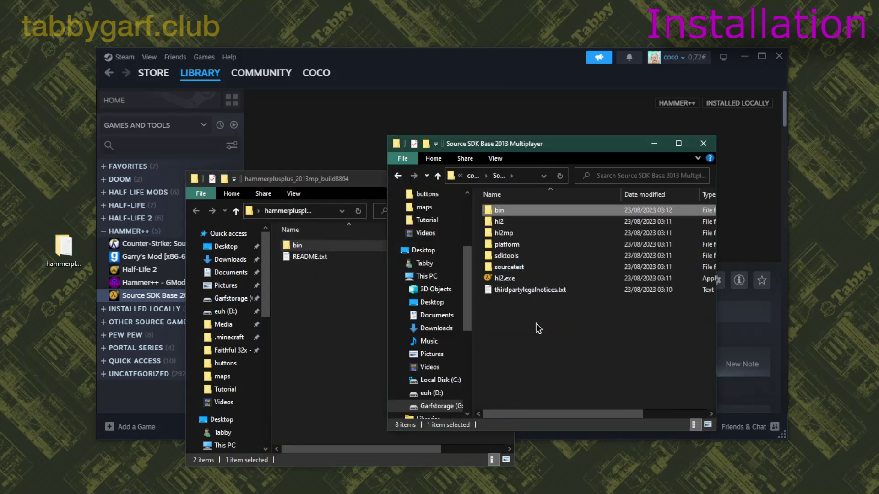
Launch bin\hammerplusplus.exe past the SmartScreen warning and accept the default game configuration
double_click(499, 210)
left_click(526, 222)
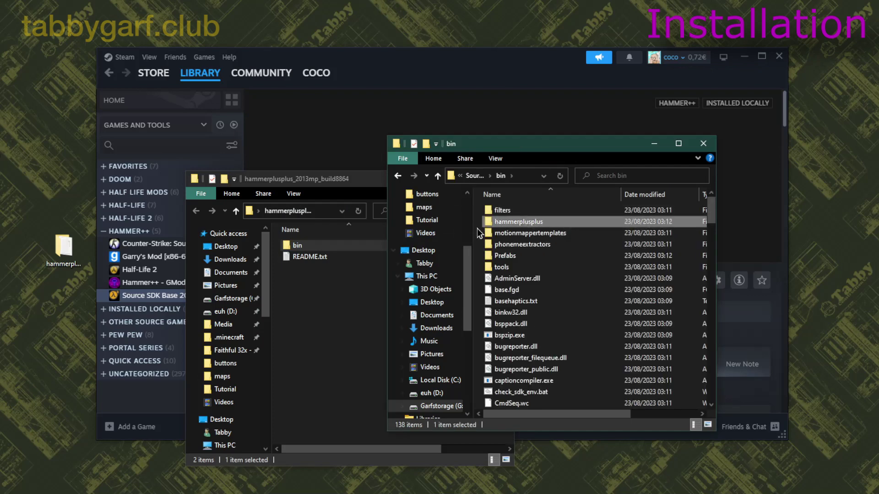
scroll(553, 237, "down", 10)
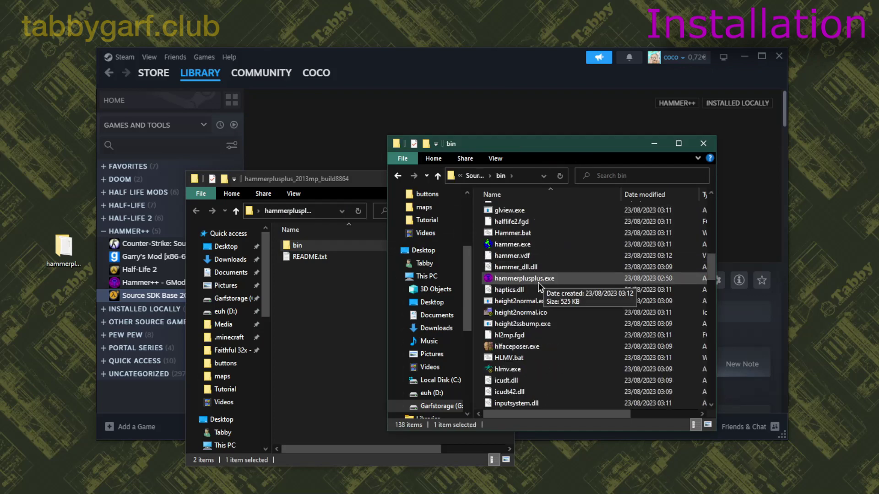
double_click(538, 281)
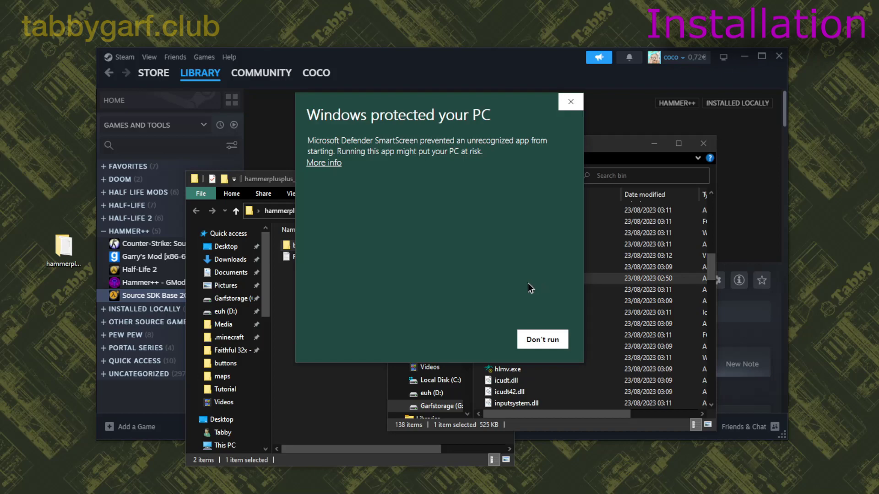
left_click(335, 164)
left_click(476, 339)
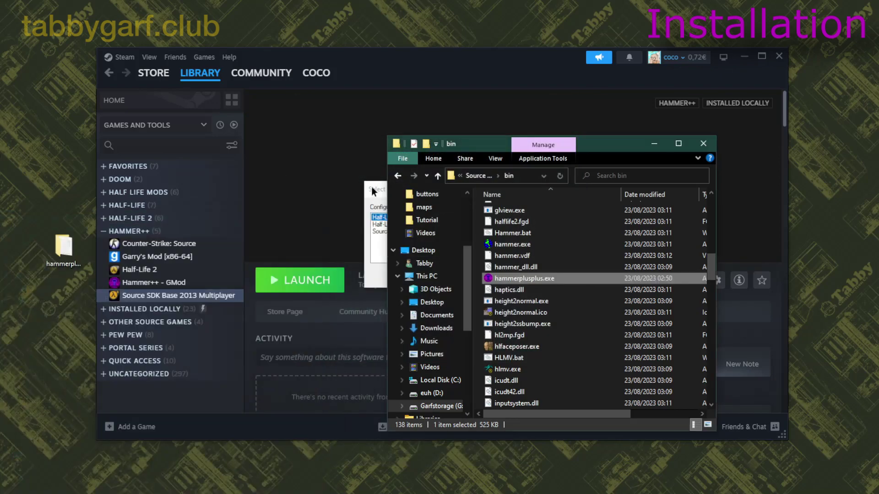
left_click(496, 274)
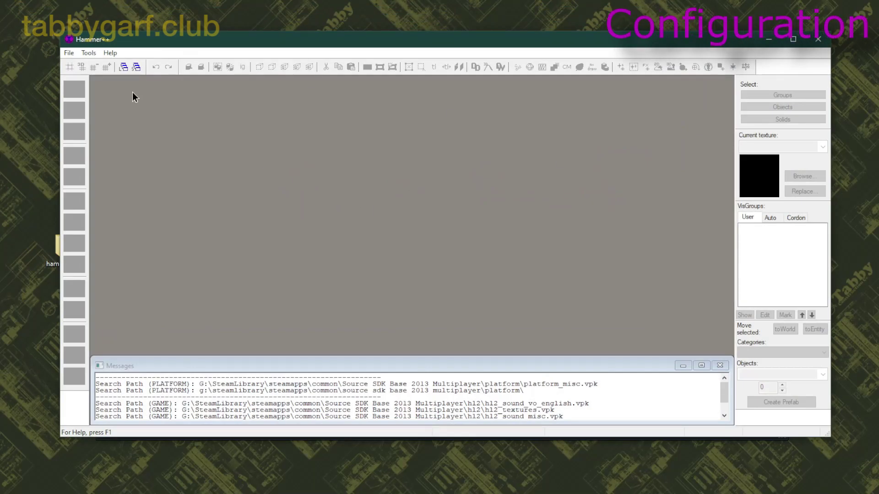
Open Tools > Options to show the Half-Life 2 game configuration and its paths
left_click(84, 53)
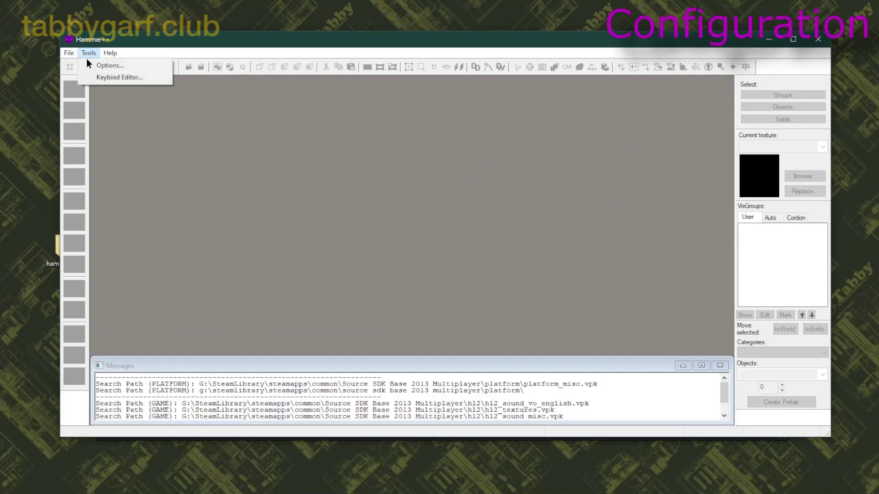
left_click(88, 65)
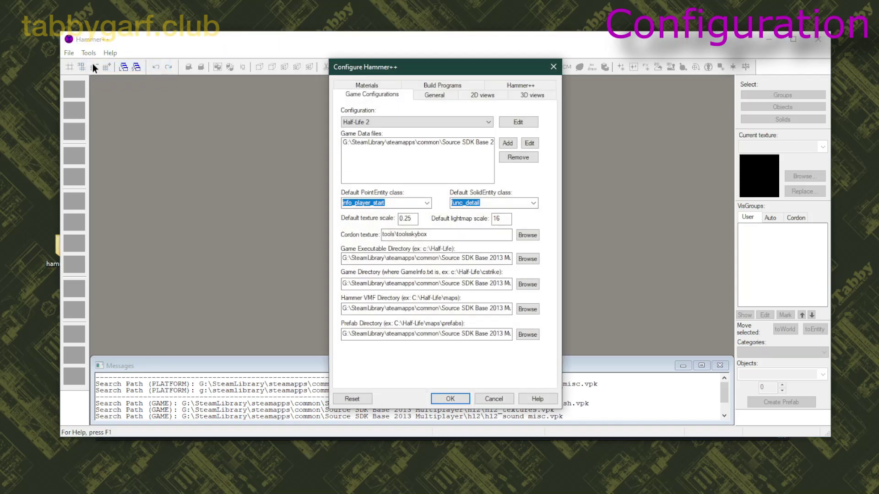
Add GarrysMod\bin\garrysmod.fgd as a game data file
left_click(508, 144)
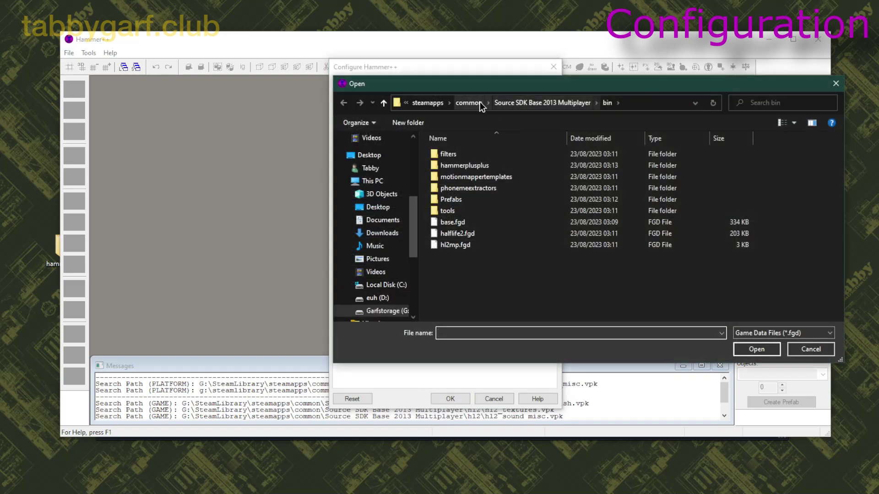
left_click(480, 101)
left_click(466, 192)
double_click(466, 192)
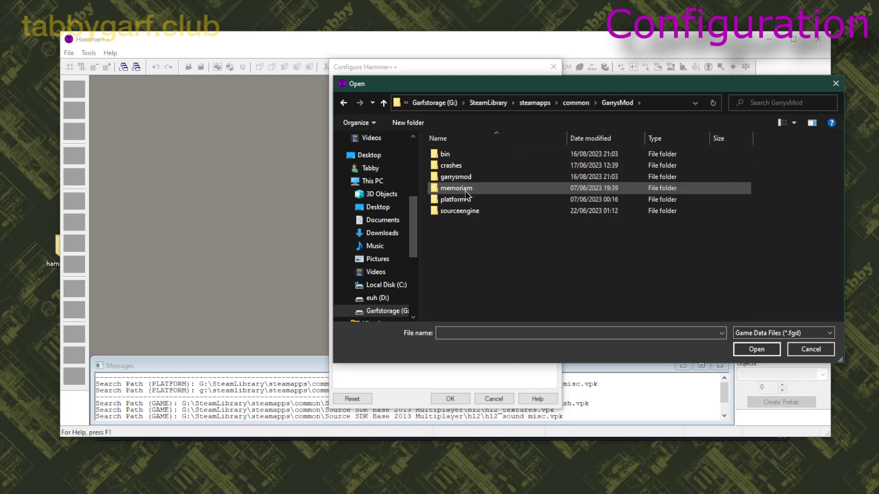
double_click(447, 154)
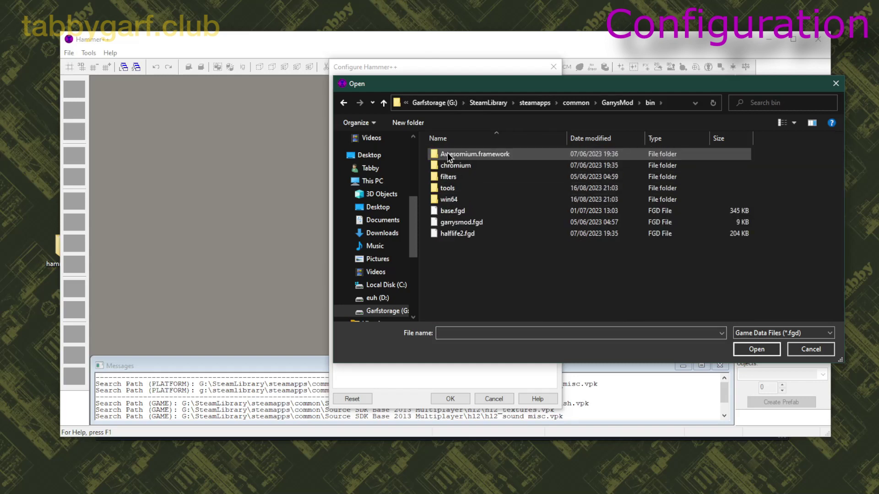
left_click(469, 223)
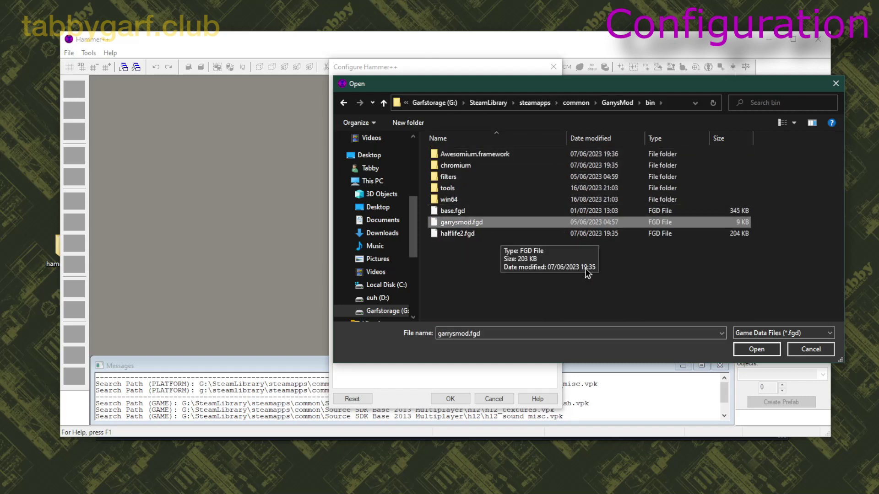
left_click(740, 348)
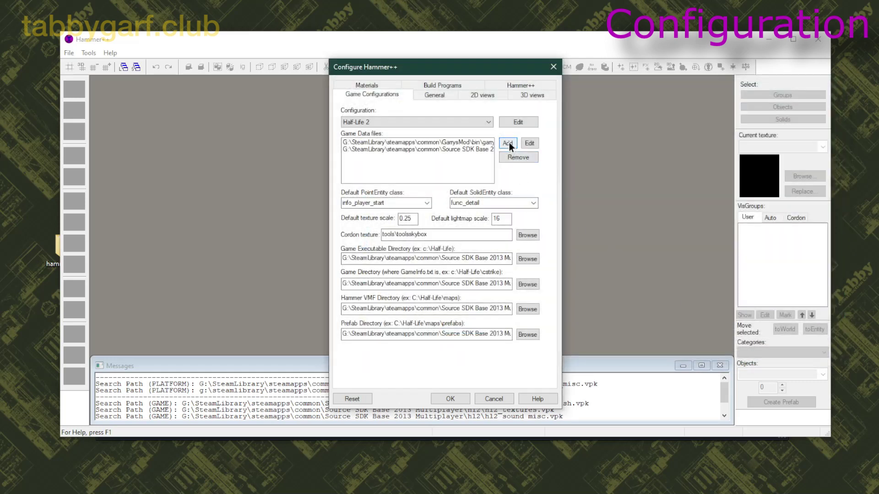
Add garrysmod\gamemodes\terrortown\ttt.fgd as another game data file
left_click(508, 143)
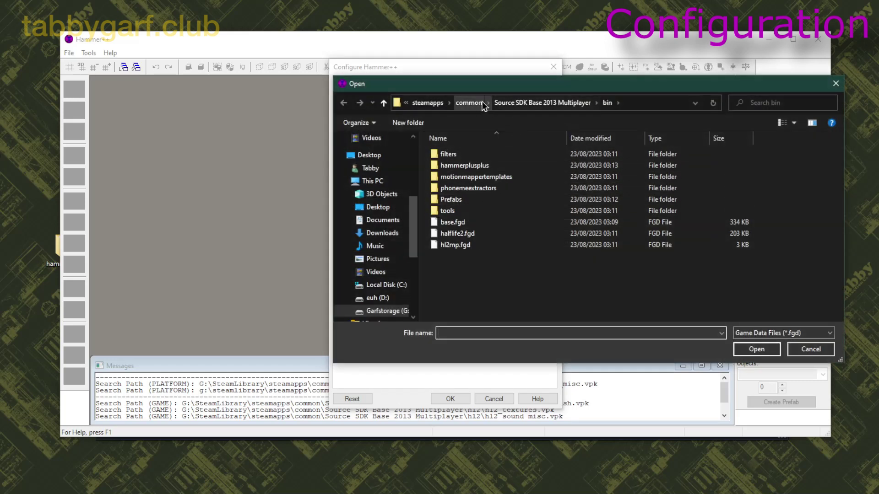
left_click(480, 101)
double_click(475, 197)
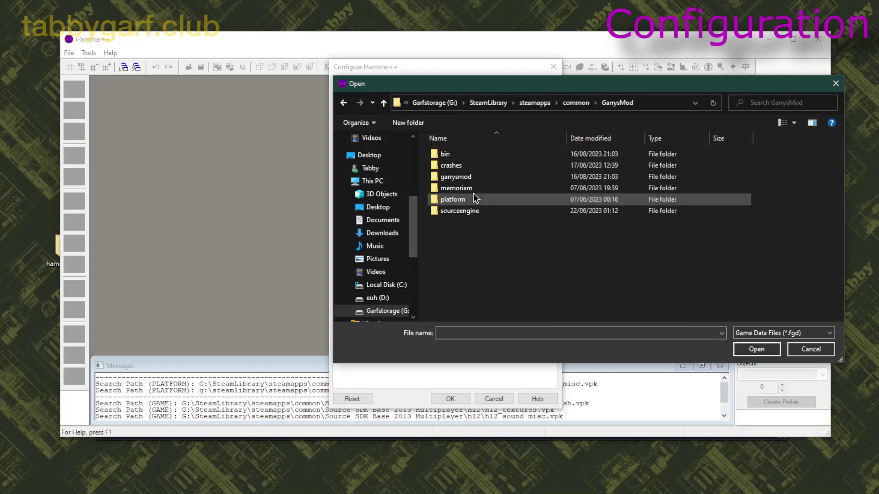
double_click(470, 178)
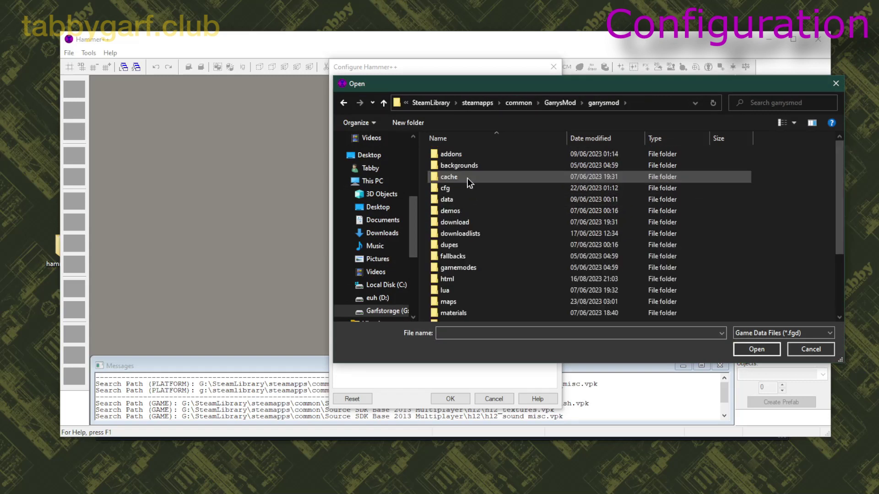
double_click(476, 269)
double_click(470, 177)
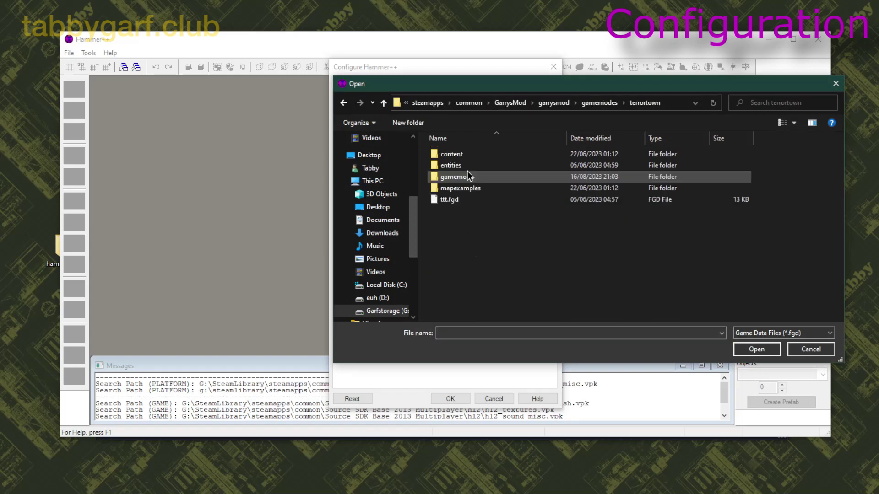
left_click(462, 200)
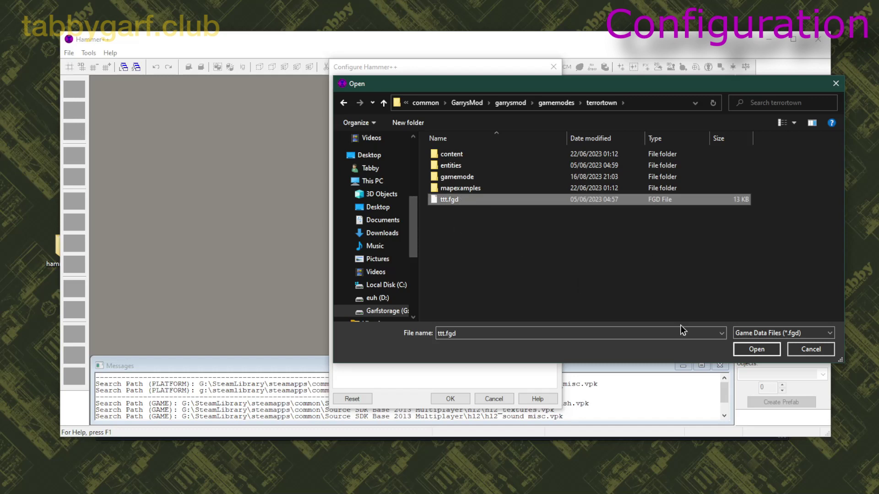
left_click(738, 349)
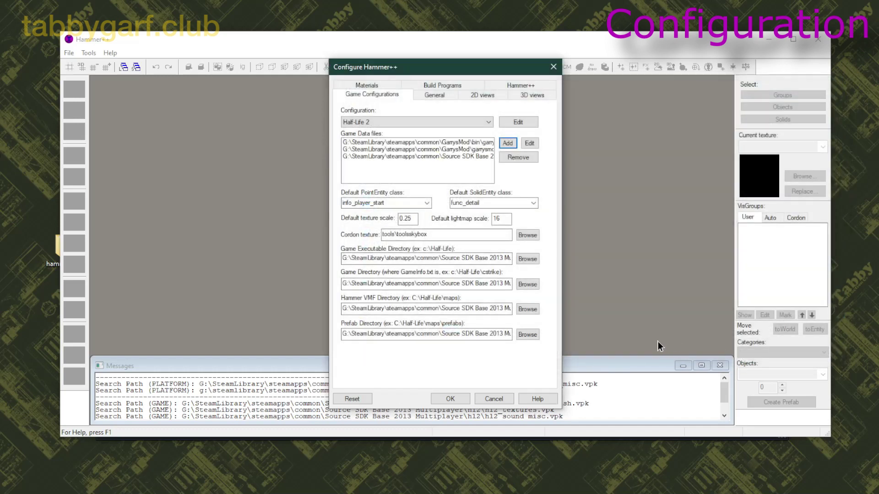
left_click(476, 95)
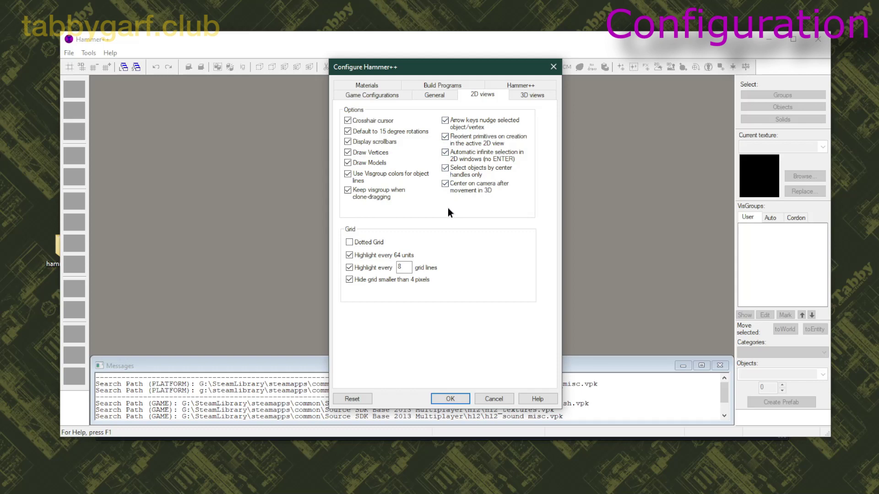
Set the game executable to GarrysMod\hl2.exe on the Build Programs tab
left_click(439, 83)
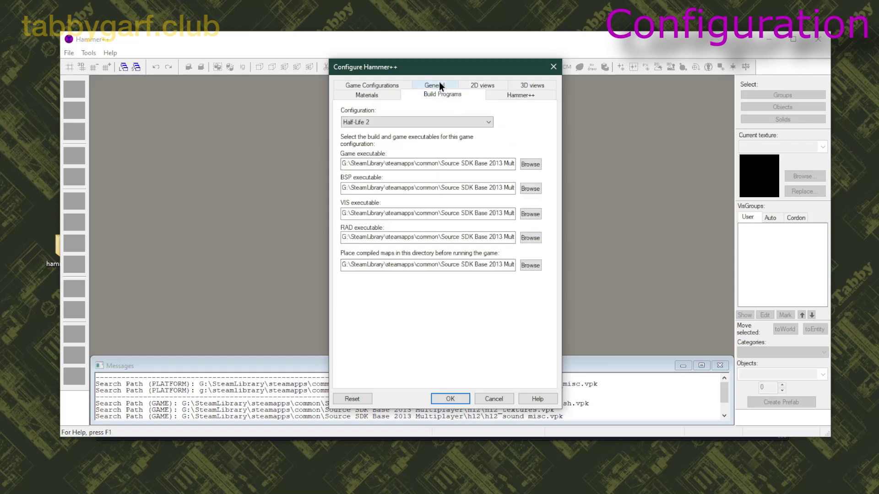
left_click(527, 164)
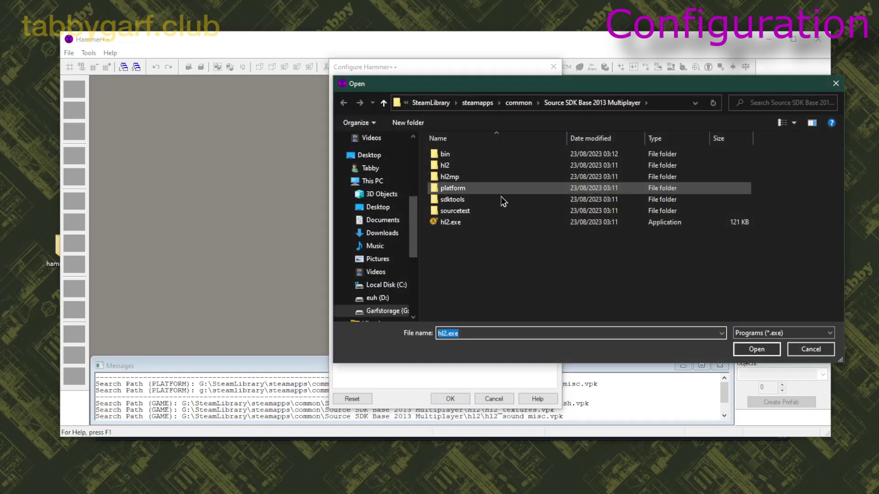
left_click(518, 102)
double_click(470, 191)
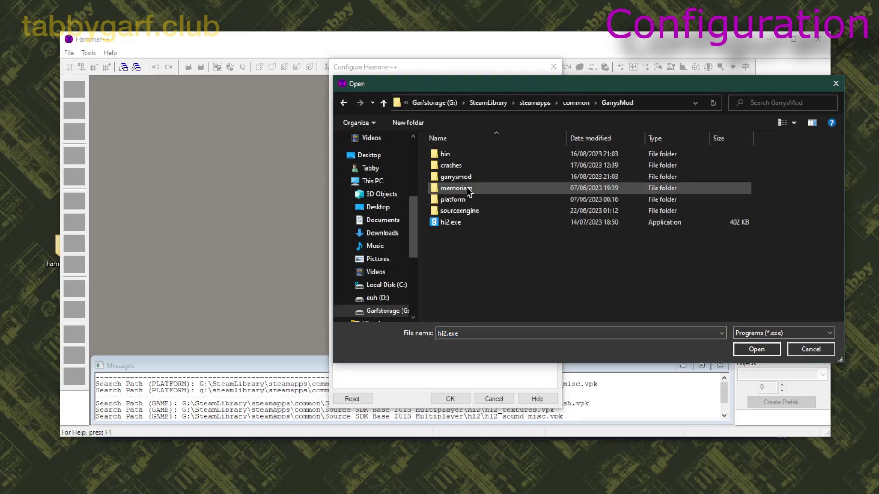
left_click(453, 223)
left_click(756, 349)
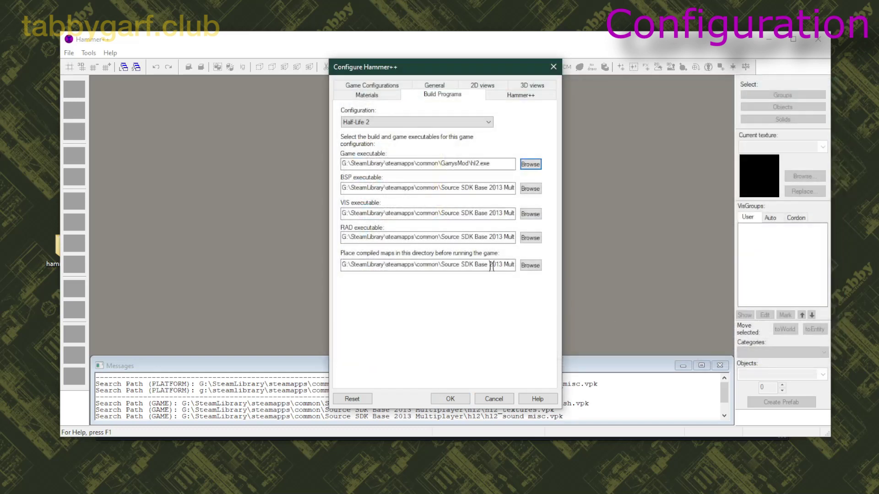
Set the compiled maps directory to GarrysMod\garrysmod\maps
left_click(530, 266)
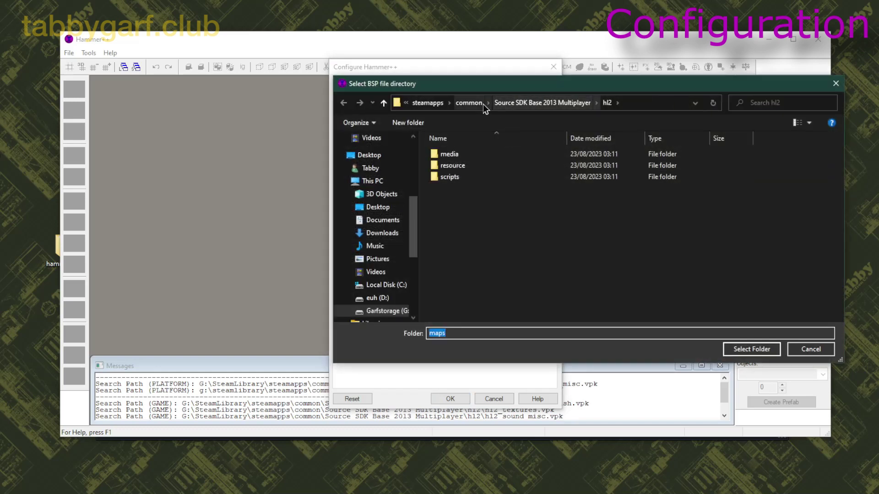
left_click(483, 104)
double_click(496, 213)
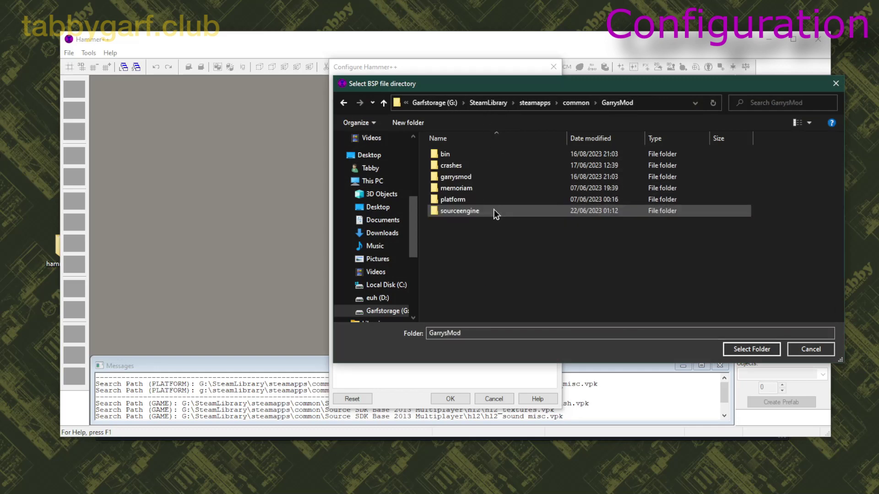
double_click(493, 177)
scroll(492, 248, "down", 3)
double_click(484, 244)
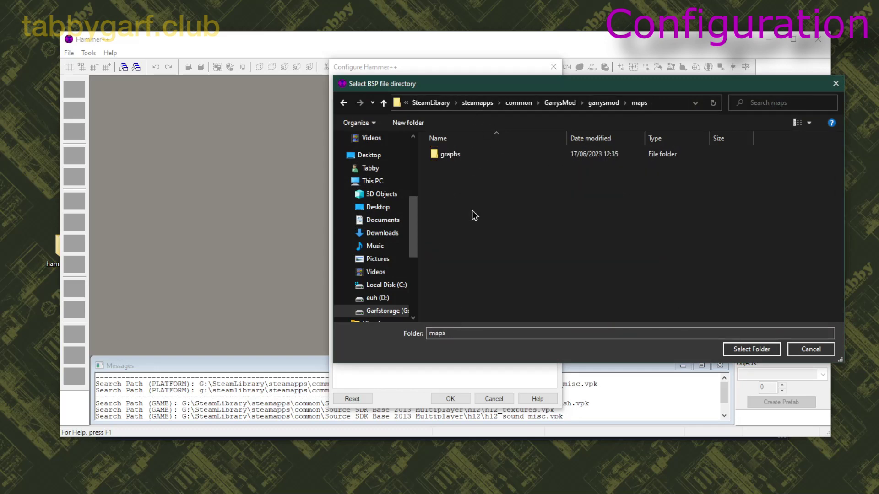
left_click(752, 350)
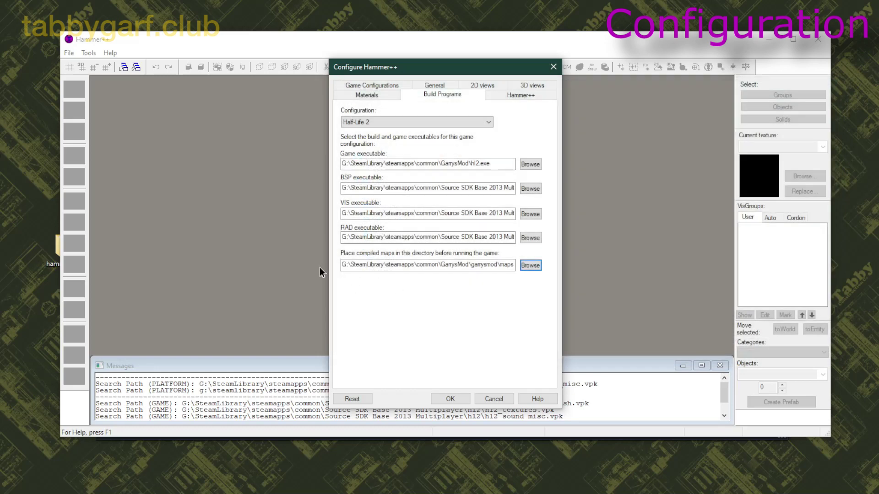
Set Anisotropic Filtering to Off on the Hammer++ tab, save, and dismiss the restart notice
left_click(493, 98)
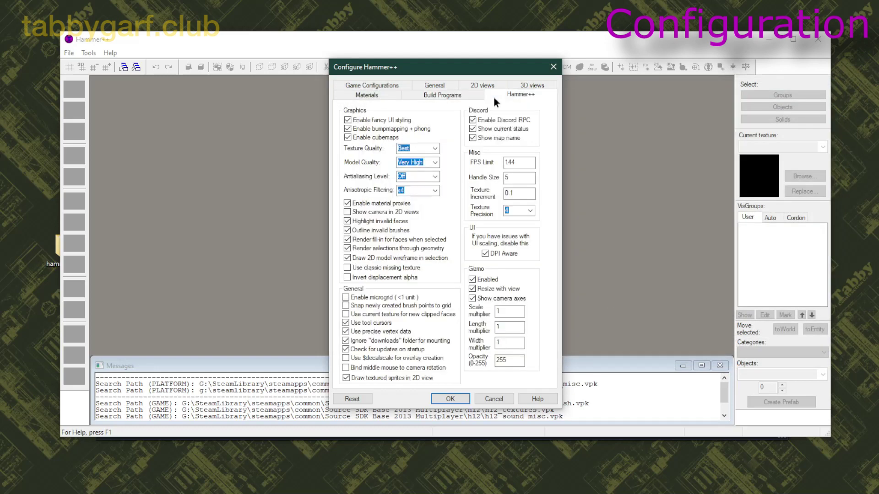
left_click(436, 194)
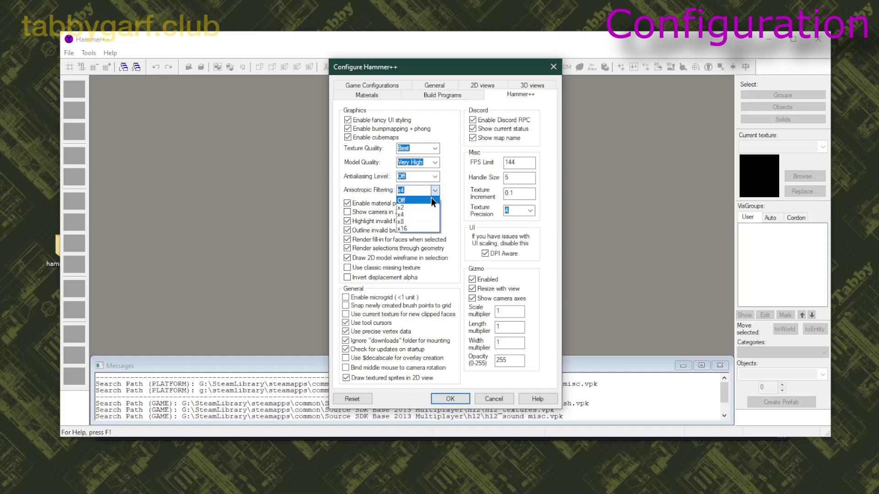
left_click(430, 198)
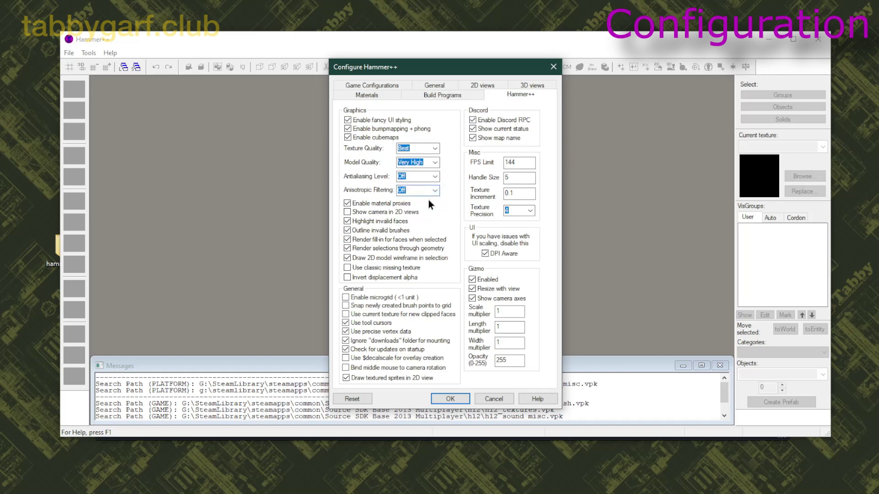
left_click(455, 399)
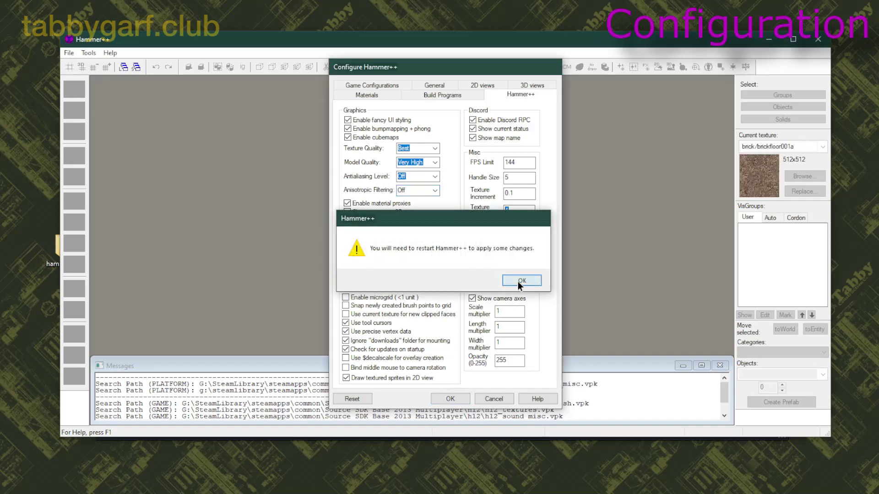
left_click(517, 281)
Create a new untitled map from the File menu
left_click(67, 54)
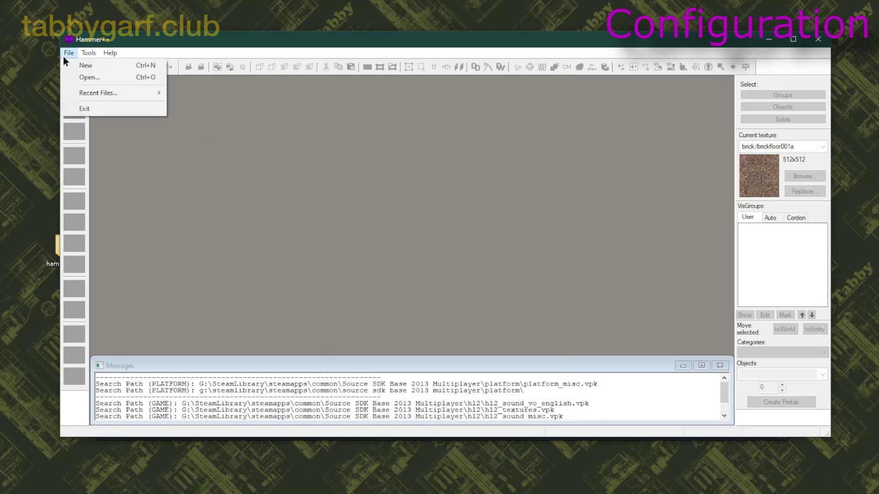
mouse_move(108, 89)
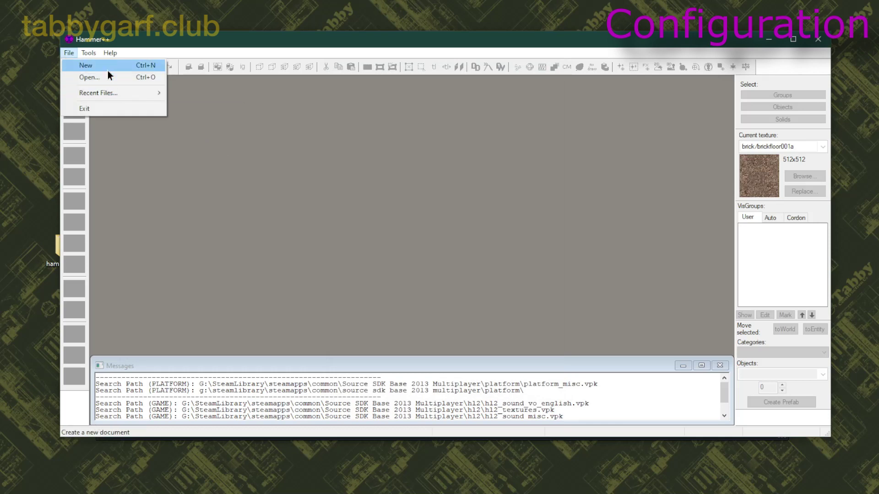
left_click(108, 70)
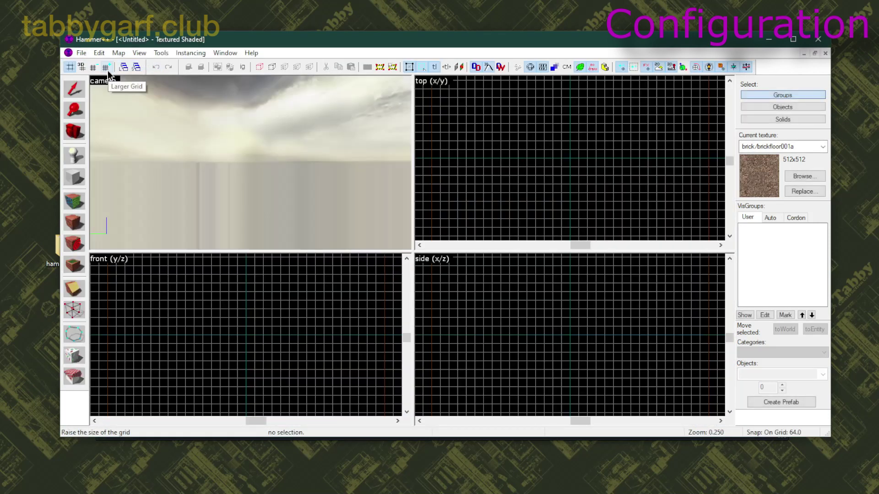
Start Run Map and save the map as testt.vmf in garrysmod\maps
left_click(84, 52)
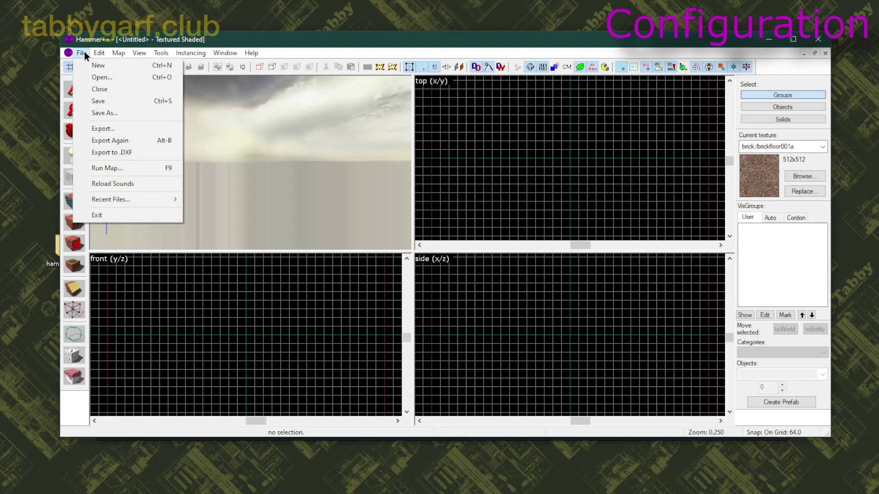
left_click(127, 164)
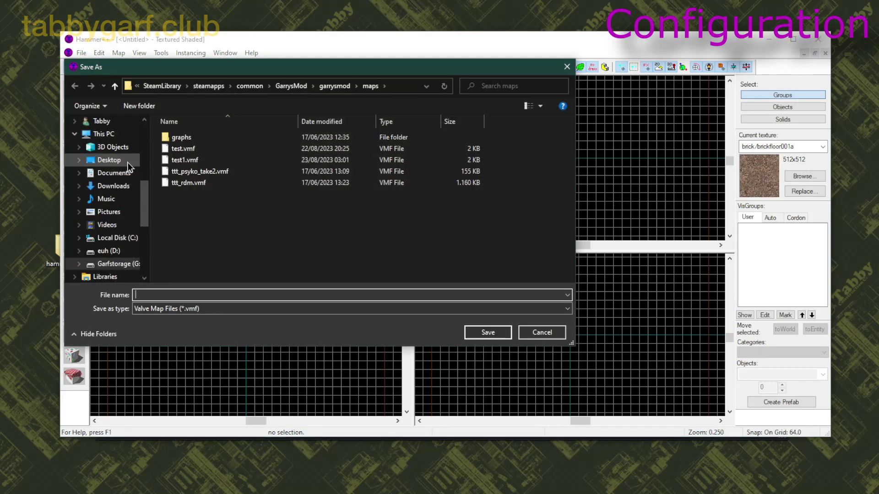
type("t")
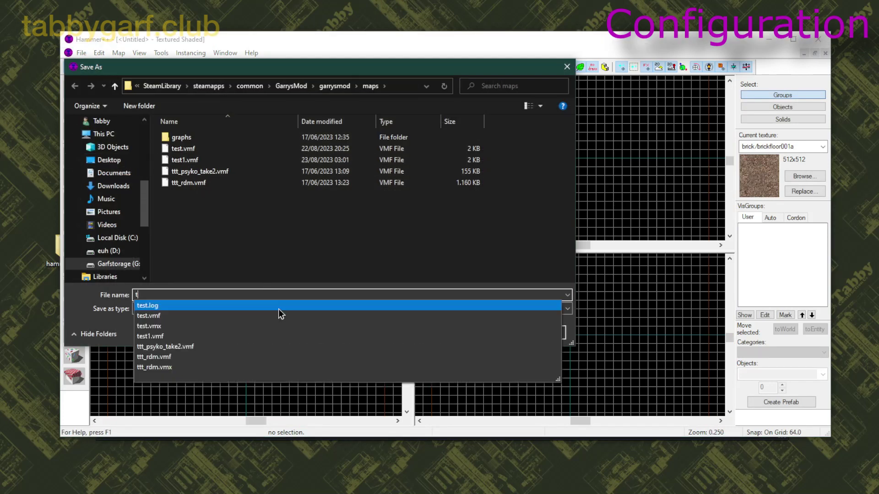
type("estt")
key("Return")
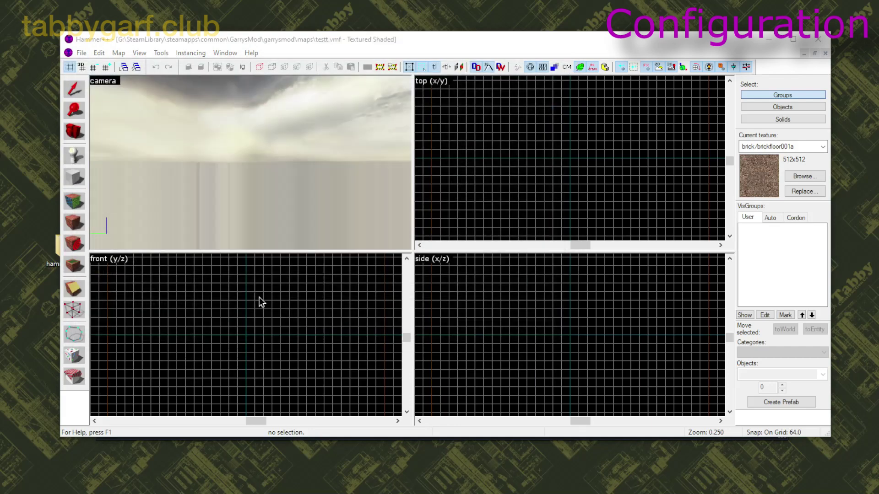
Switch Run Map to expert mode and choose the LDR + HDR Full Compile -final configuration
left_click(398, 331)
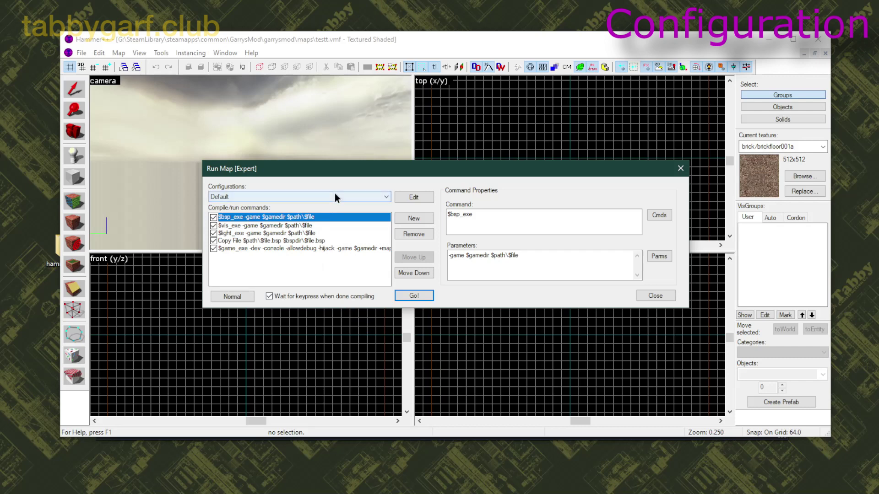
left_click(335, 198)
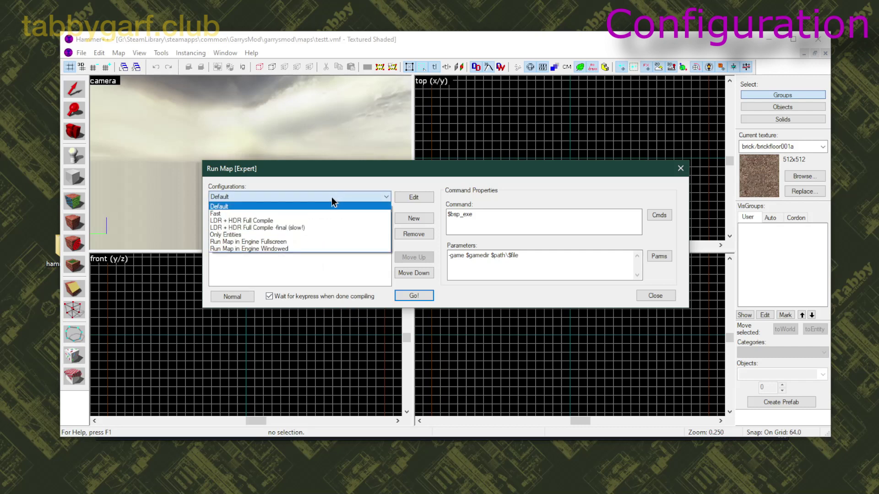
left_click(307, 228)
Set the $game_exe launch command to GarrysMod\hl2.exe and prefix its parameters with -noworkshop
left_click(375, 247)
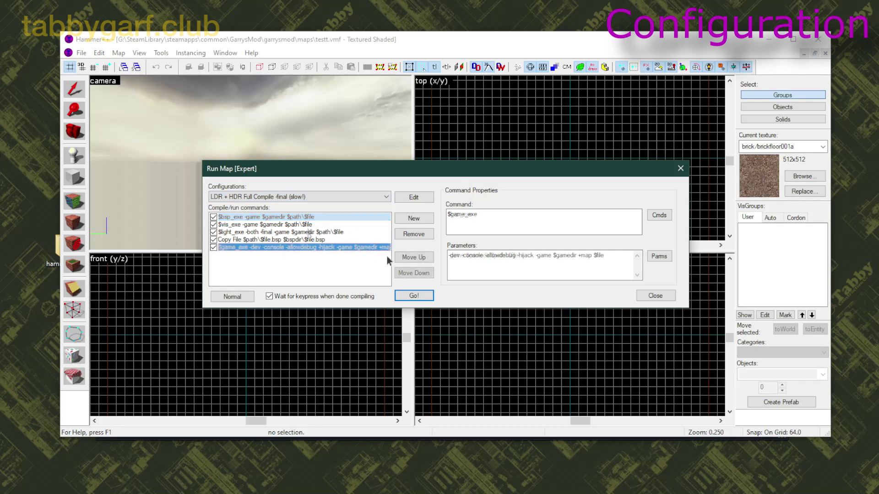
left_click(660, 216)
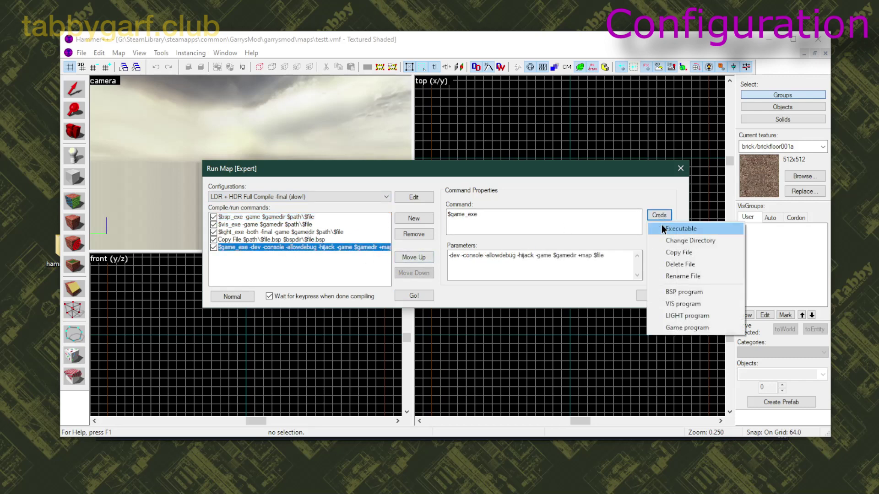
left_click(662, 229)
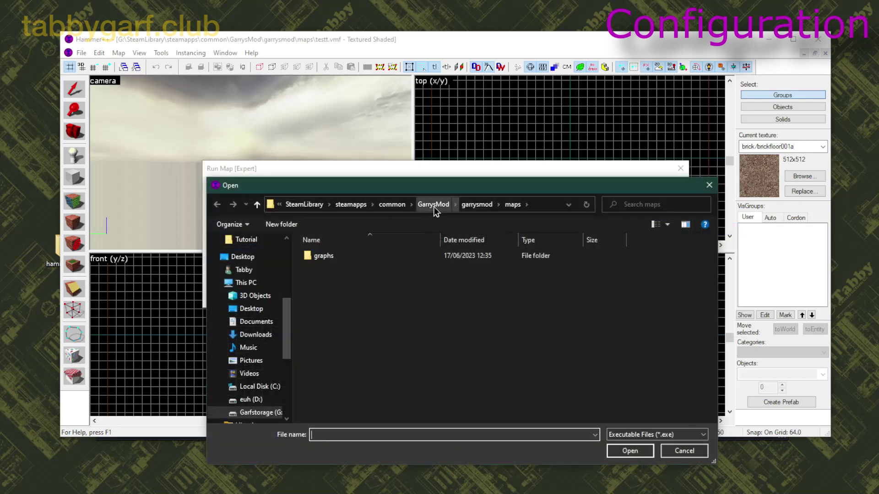
left_click(433, 205)
left_click(398, 324)
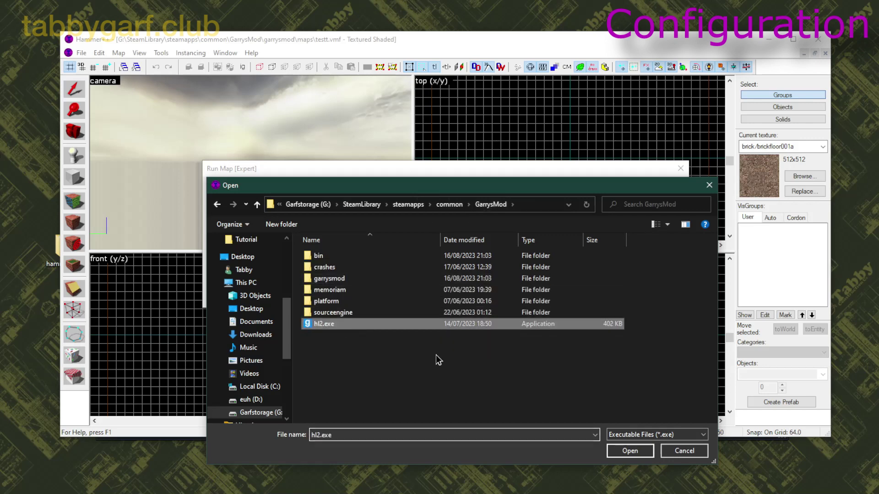
left_click(636, 454)
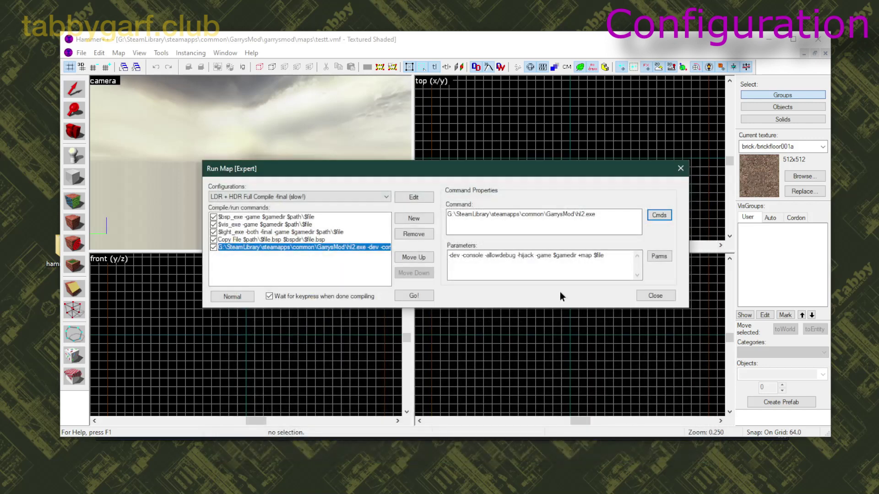
left_click(451, 257)
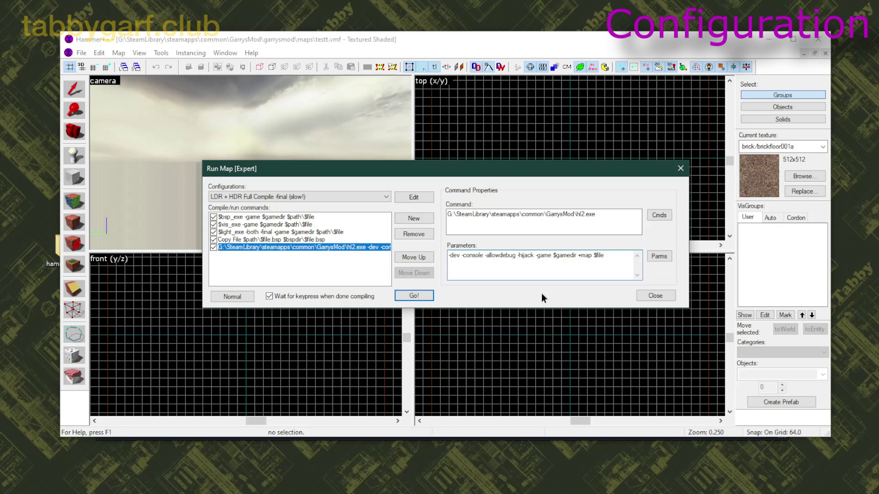
type("-")
type("noworksho")
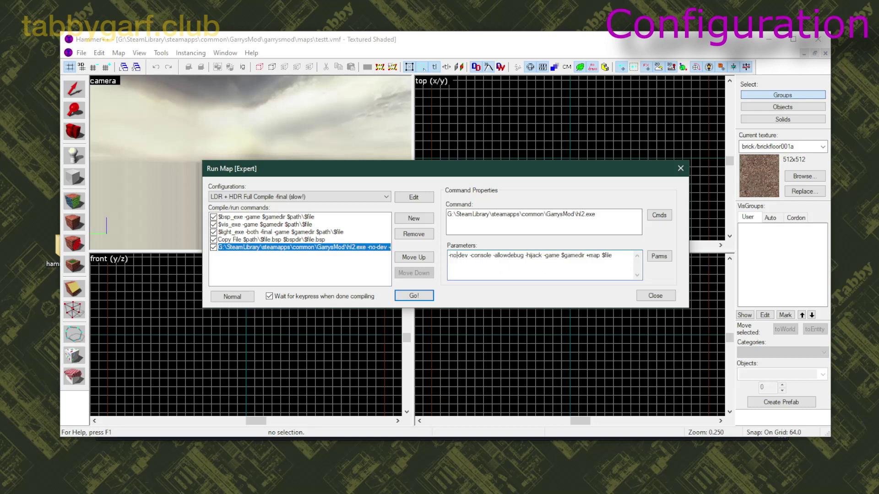
type("p -")
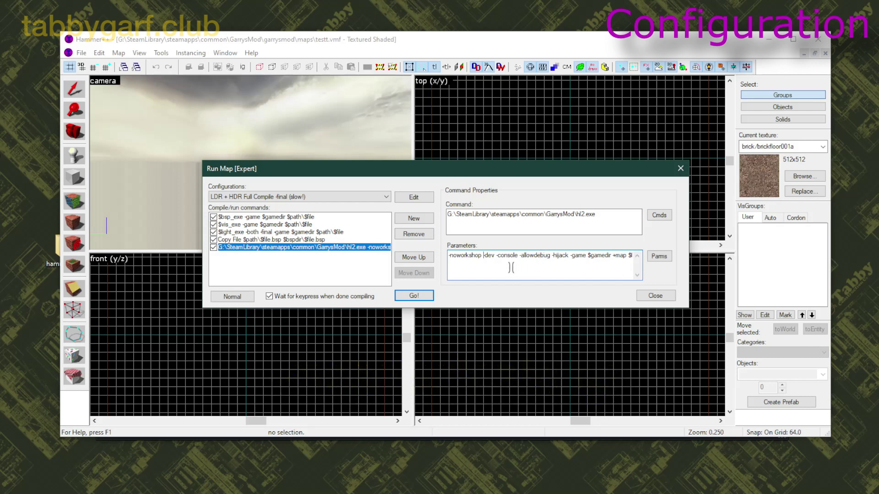
Copy LDR + HDR Full Compile -final as a new configuration named TTT Full Compile -final
left_click(420, 198)
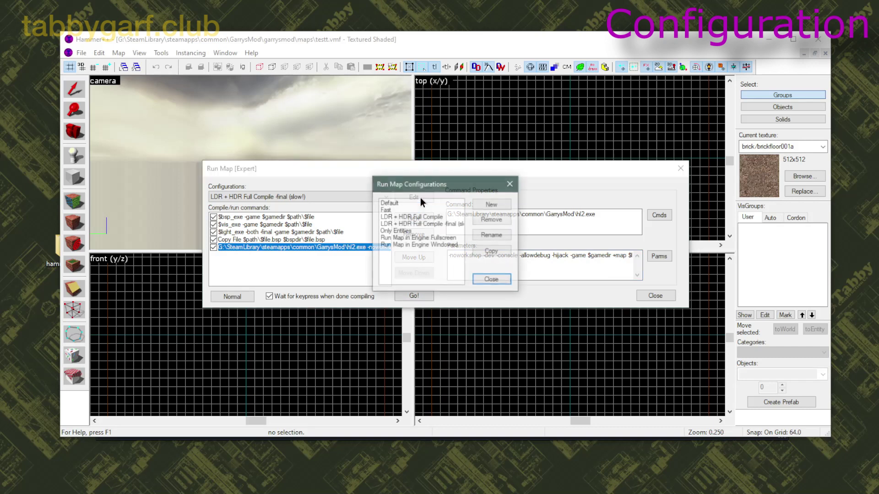
left_click(415, 224)
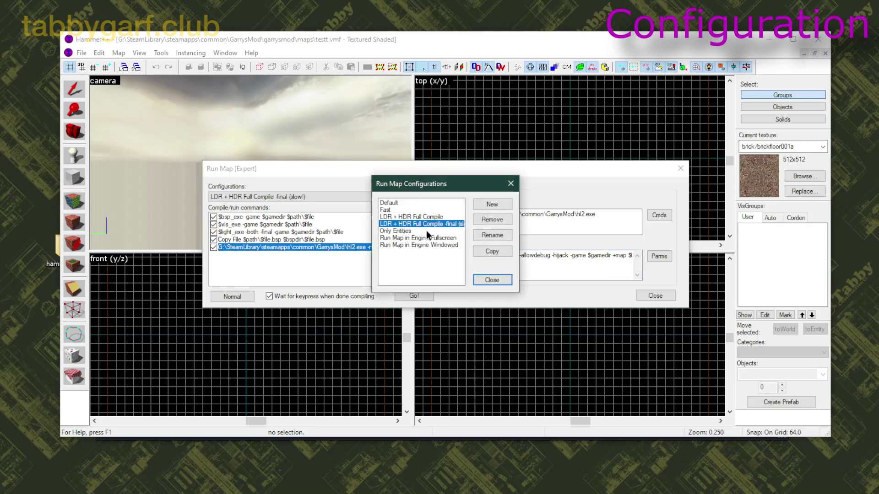
left_click(490, 252)
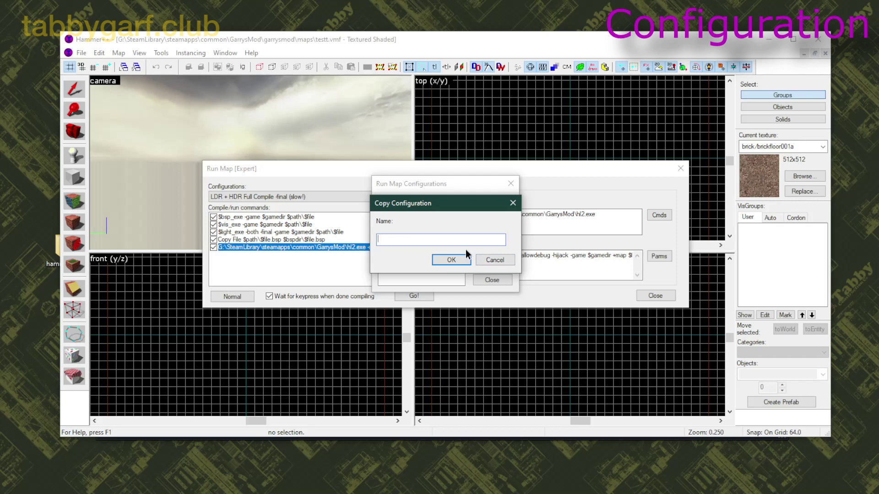
type("TTT Full Compile -final")
left_click(453, 261)
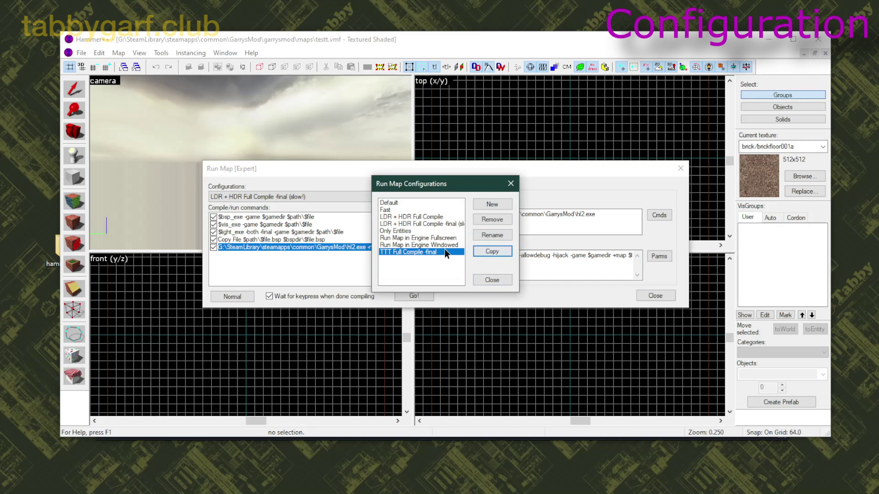
left_click(488, 281)
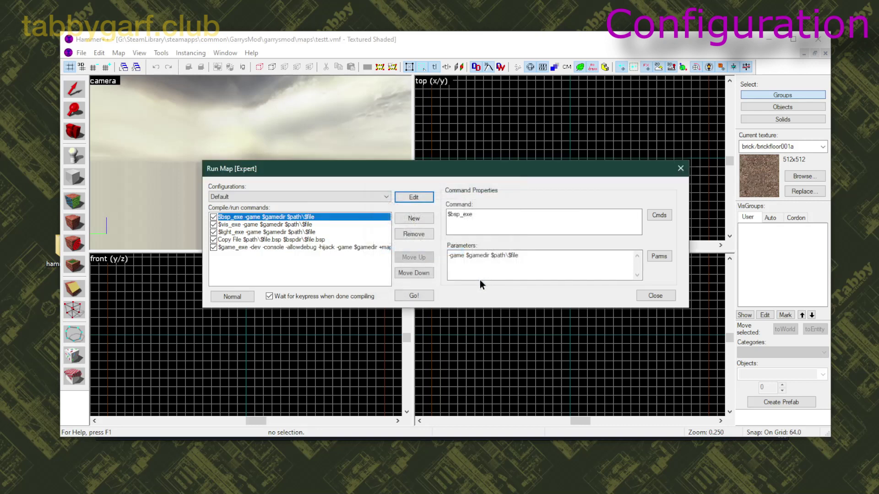
Make TTT Full Compile -final the active configuration and select its hl2.exe command
left_click(303, 197)
left_click(287, 254)
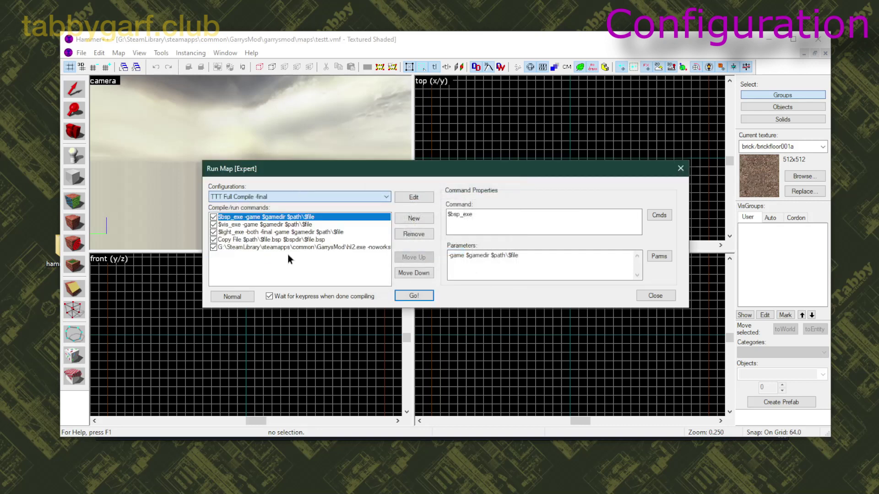
left_click(293, 247)
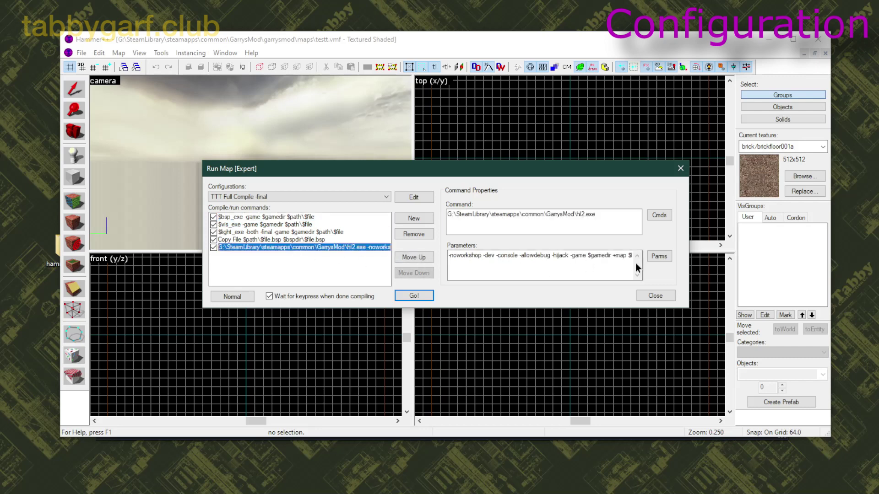
Insert -gamemode terrortown after -game $gamedir in the launch parameters, then exit Hammer++
left_click(618, 256)
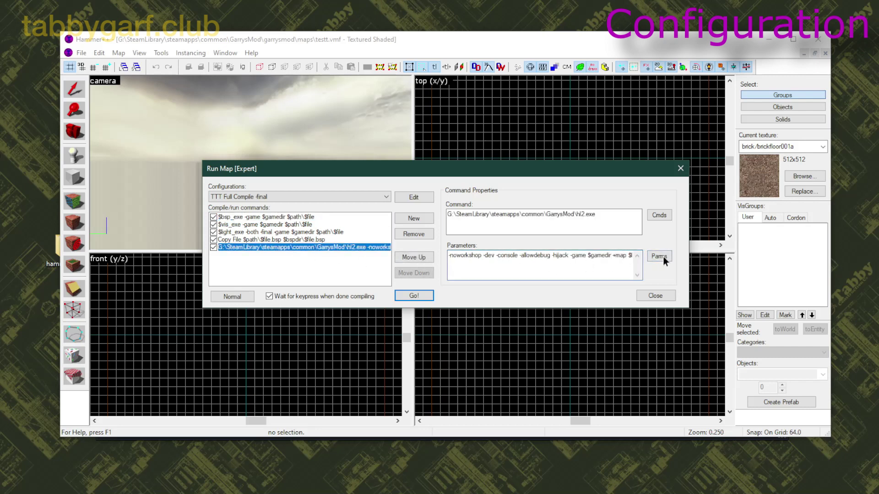
left_click(612, 255)
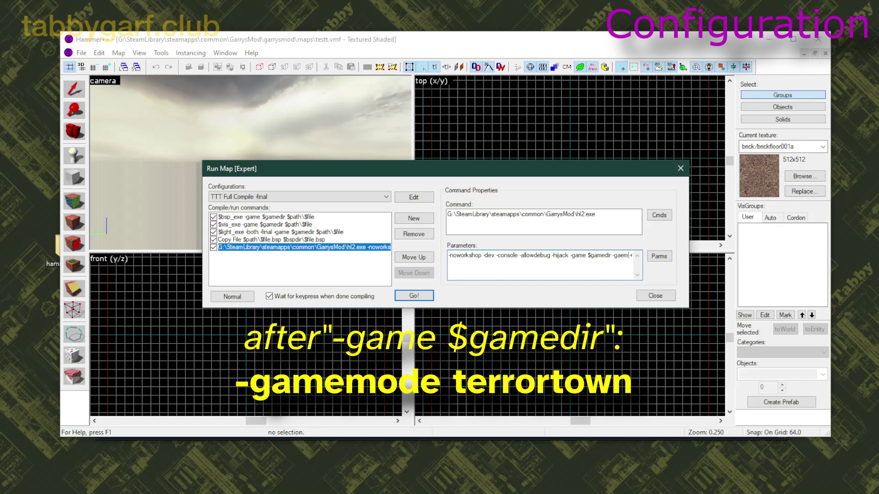
type("-gamemmod")
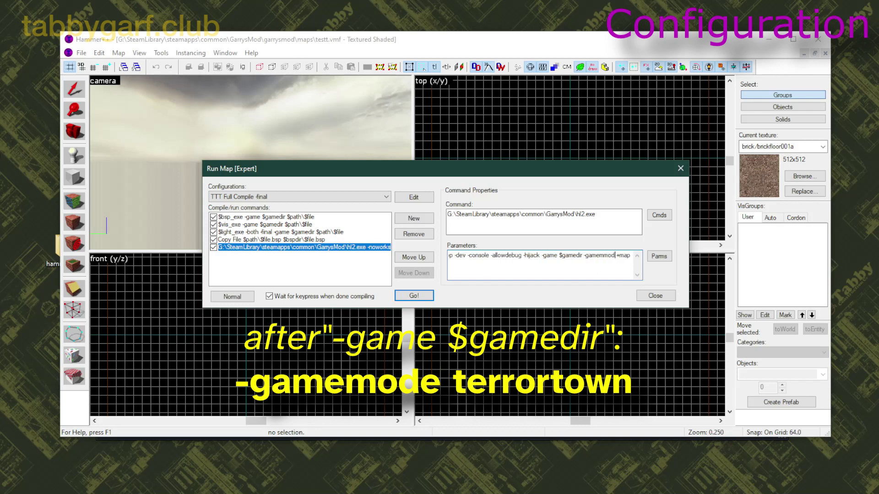
key("BackSpace")
key("BackSpace")
key("BackSpace")
type("ode terrorto")
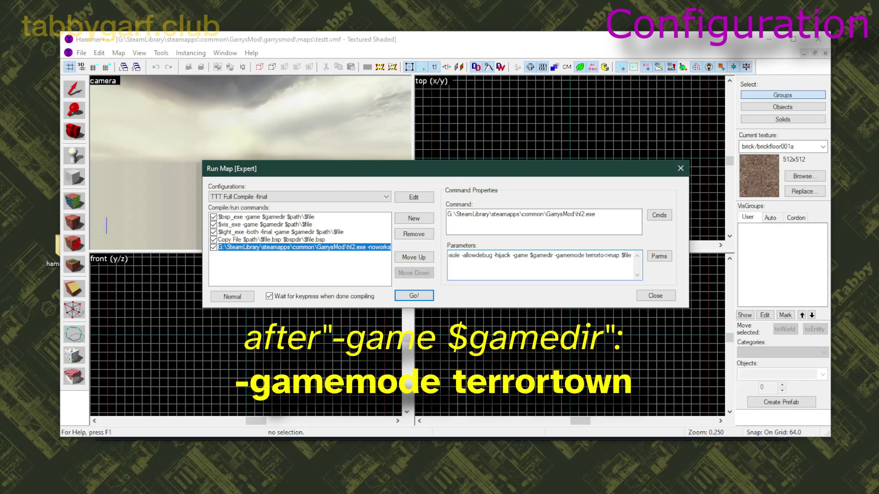
type("wn")
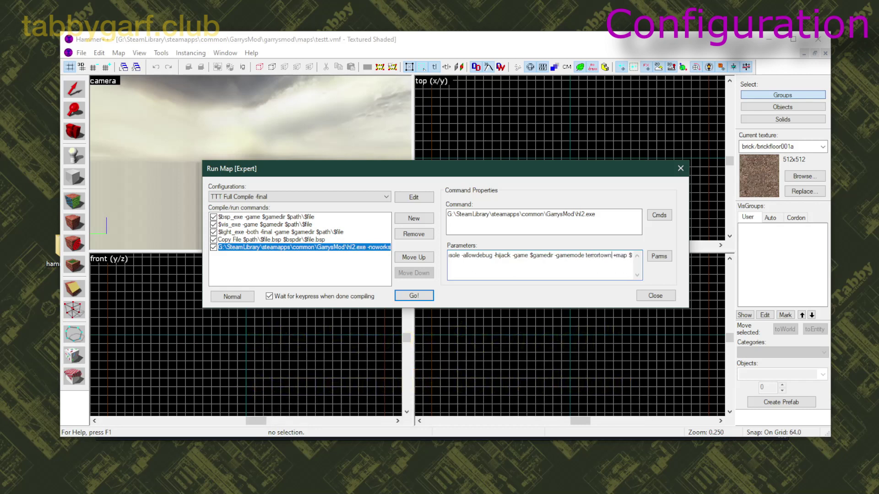
key("Return")
left_click(818, 38)
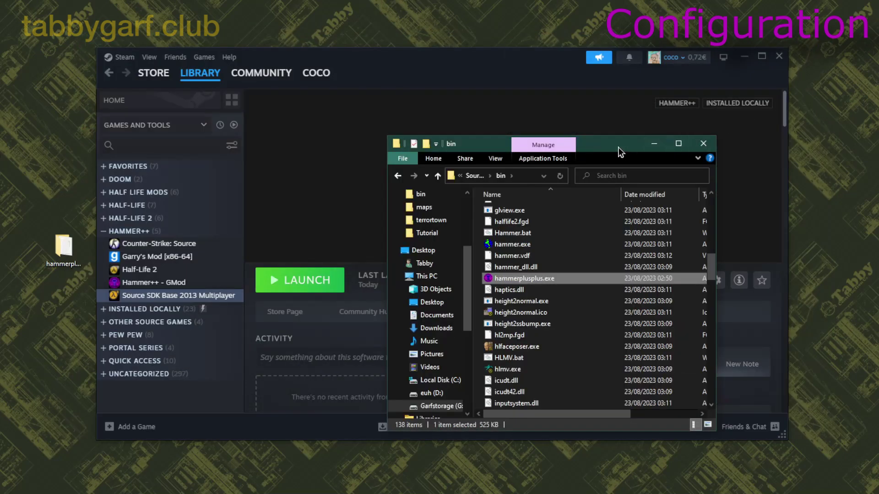
Open hl2\gameinfo.txt from Source SDK Base 2013 Multiplayer in Notepad
left_click_drag(618, 147, 519, 116)
scroll(467, 220, "up", 3)
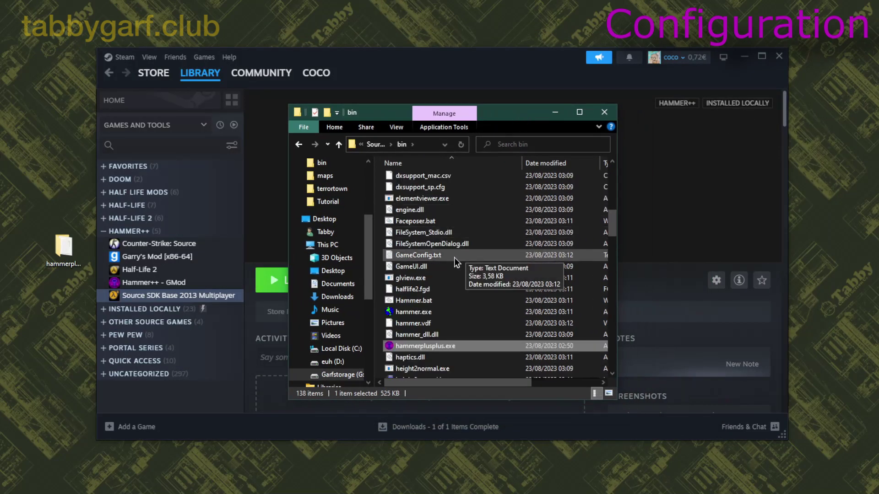
scroll(454, 257, "up", 10)
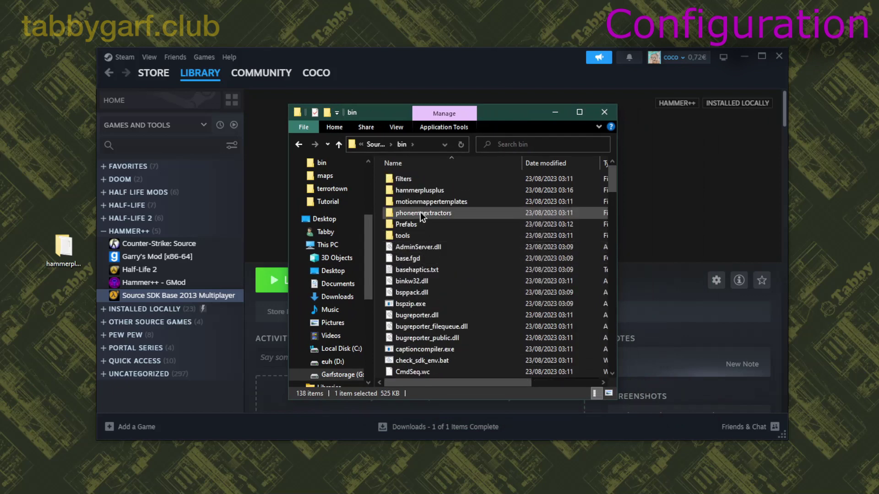
left_click(378, 143)
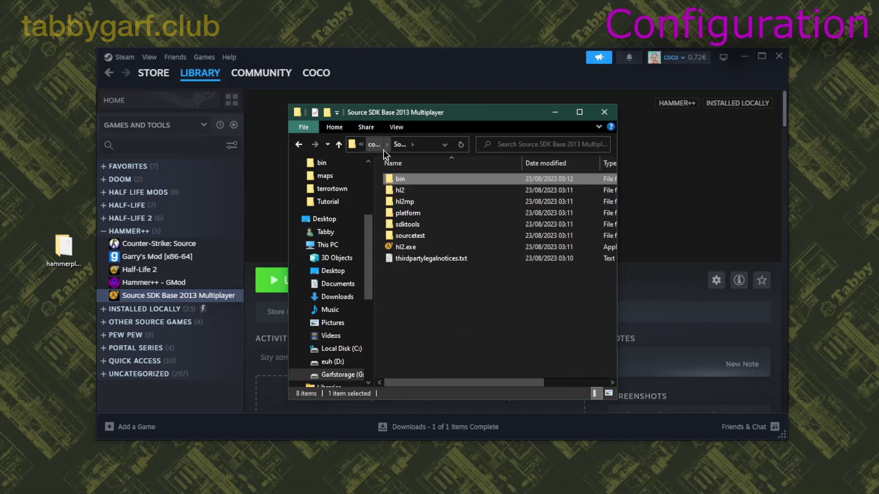
double_click(401, 190)
double_click(405, 212)
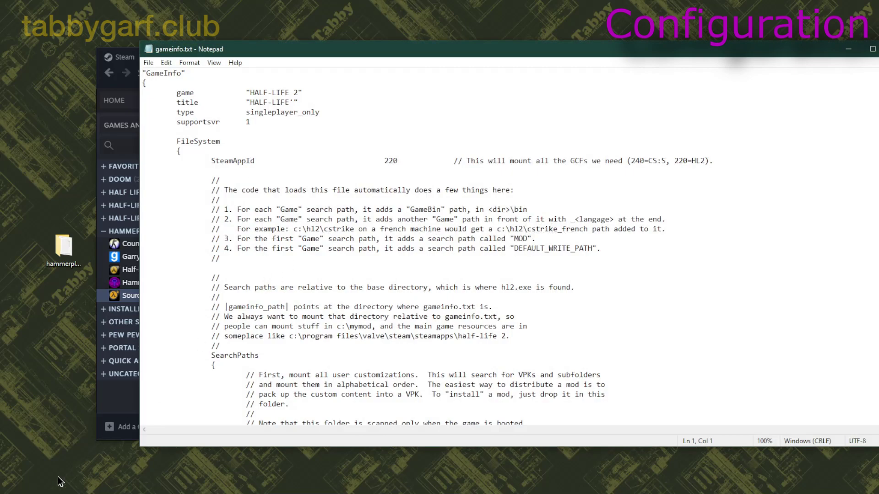
Copy the downloaded gameinfo text from Firefox and paste it over gameinfo.txt's contents
left_click(414, 49)
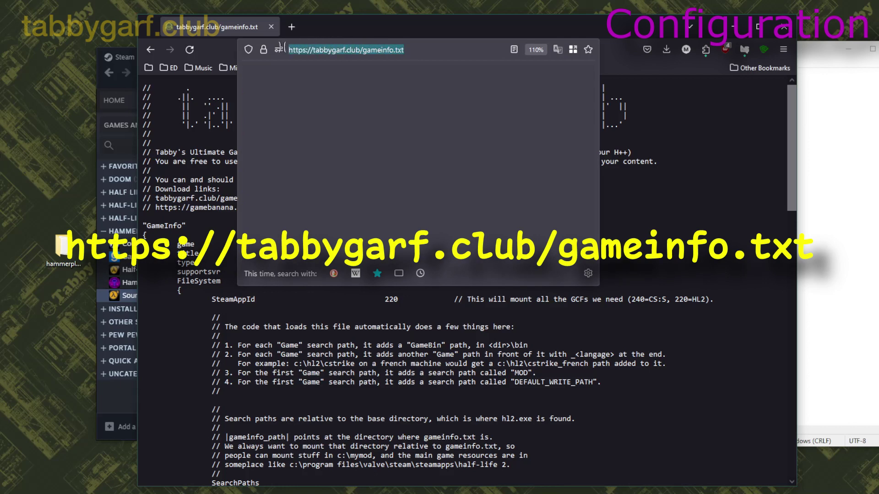
left_click(208, 161)
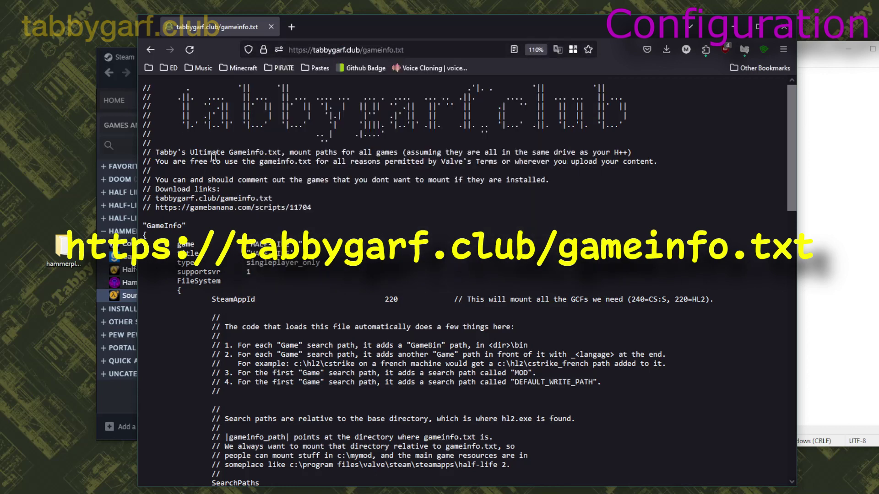
key("ctrl+a")
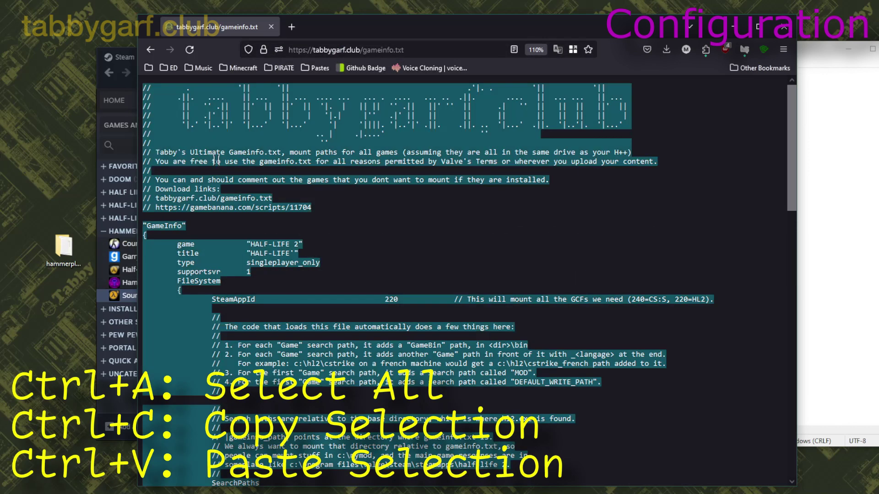
key("alt+Tab")
key("ctrl+a")
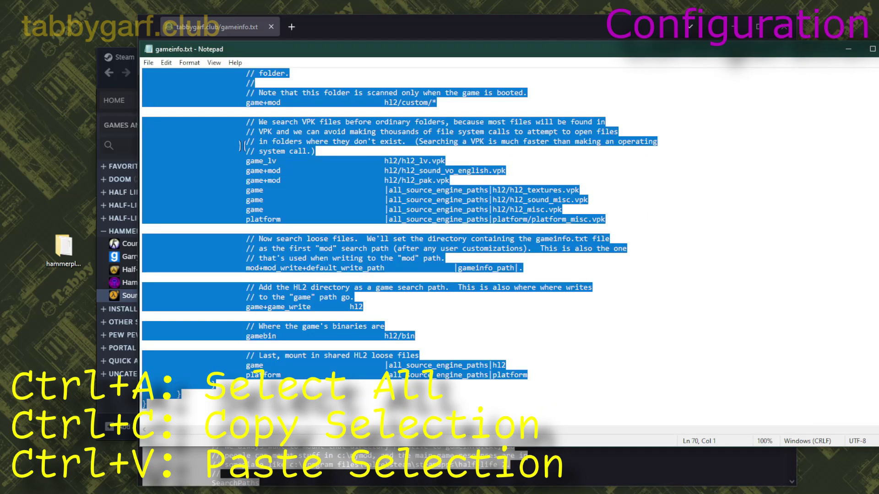
key("ctrl+v")
Delete the TF2-through-Other mount lines, keeping Counter-Strike: Source, and save gameinfo.txt
scroll(360, 255, "up", 3)
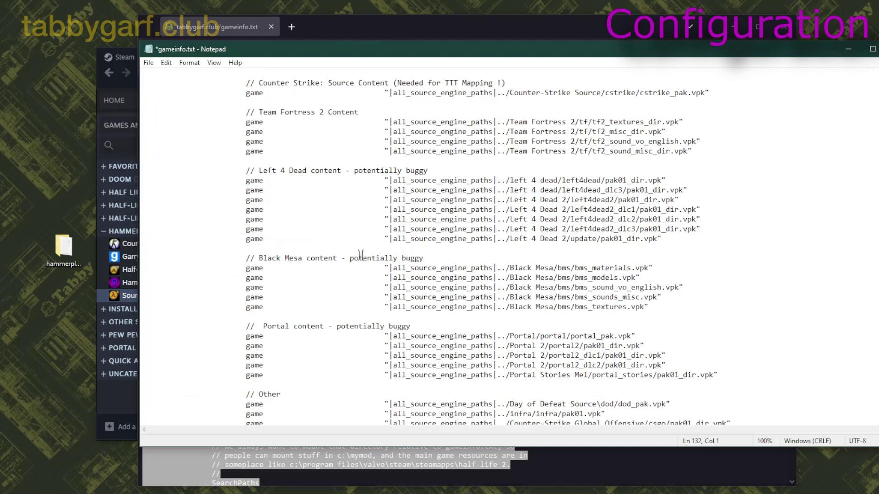
scroll(361, 255, "up", 3)
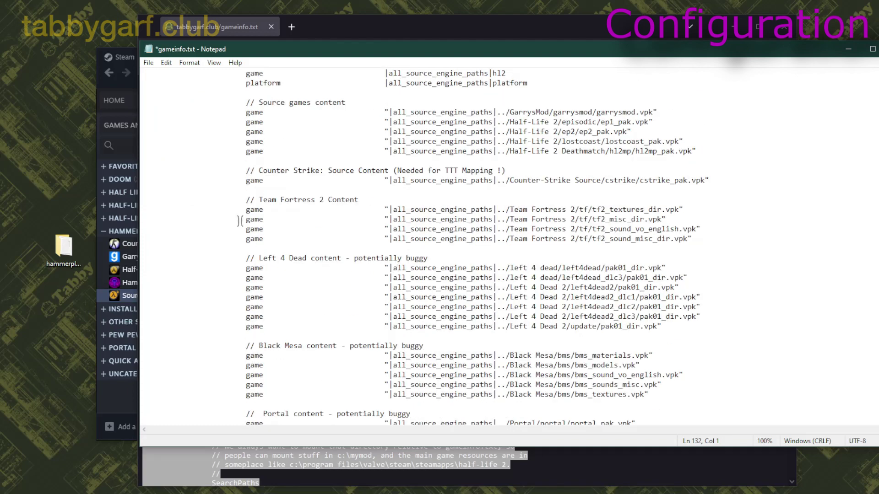
scroll(239, 221, "up", 1)
left_click_drag(240, 229, 753, 389)
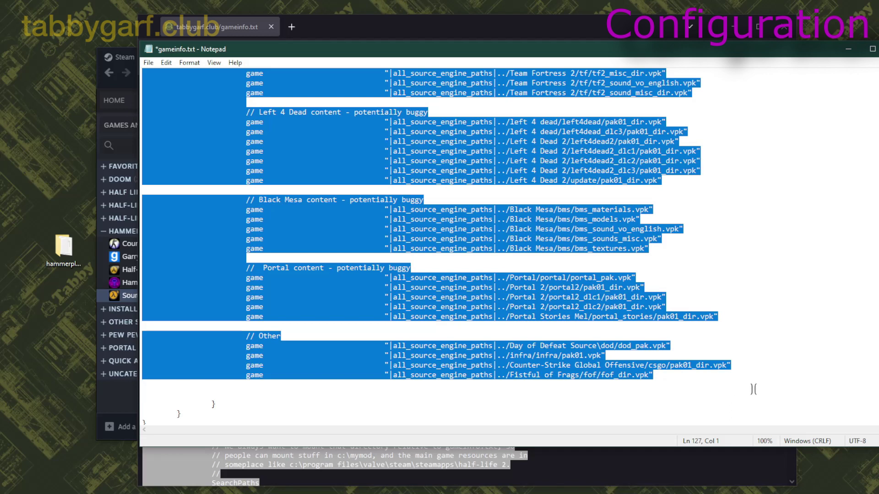
key("Delete")
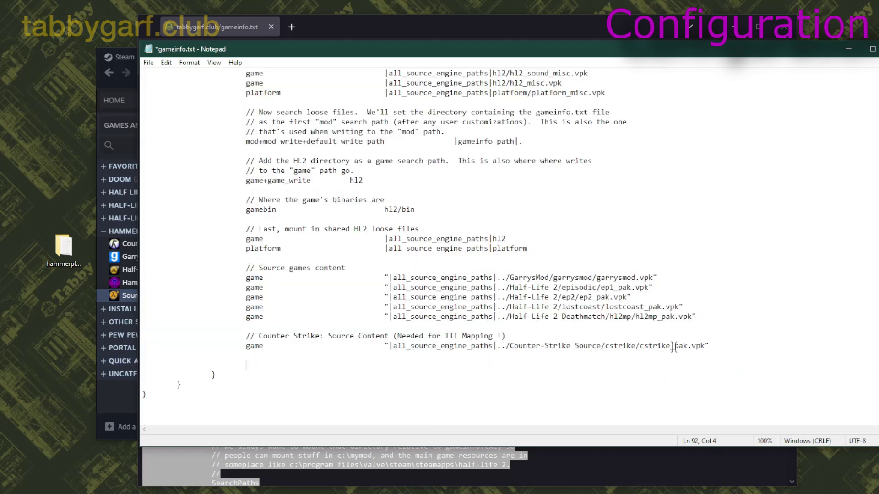
left_click(148, 62)
left_click(166, 110)
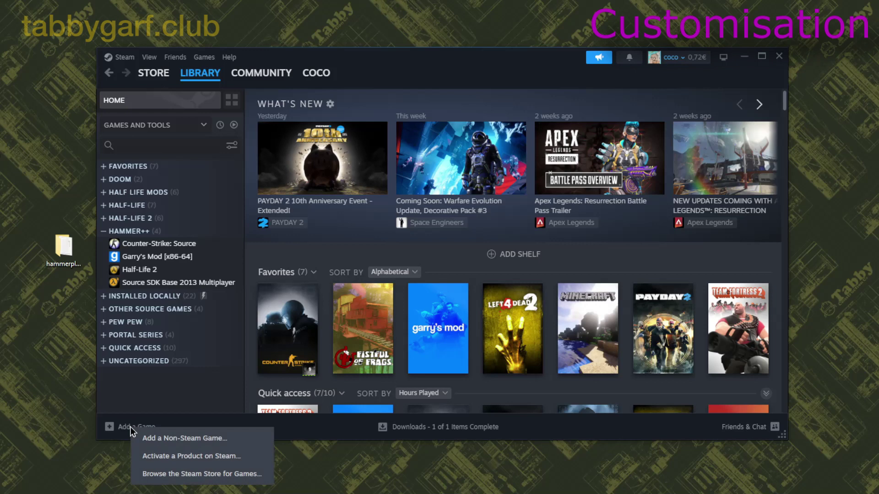
Add hammerplusplus.exe to the Steam library as a non-Steam game
left_click(188, 439)
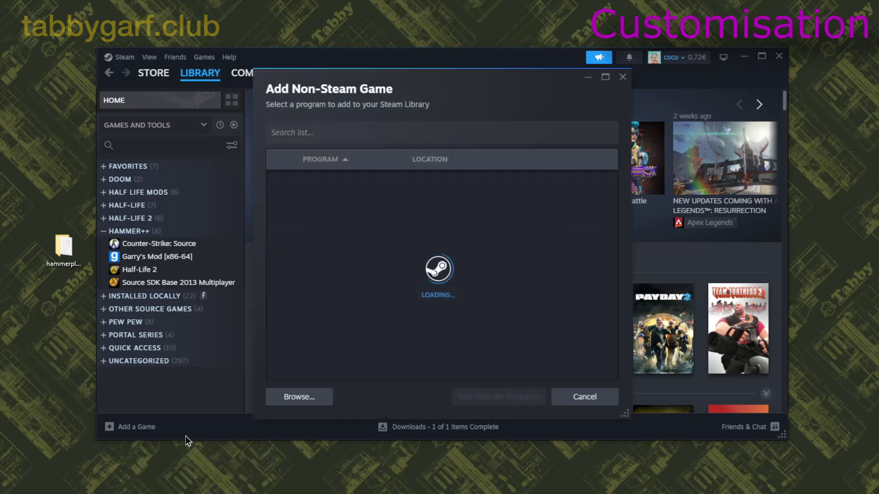
left_click(289, 397)
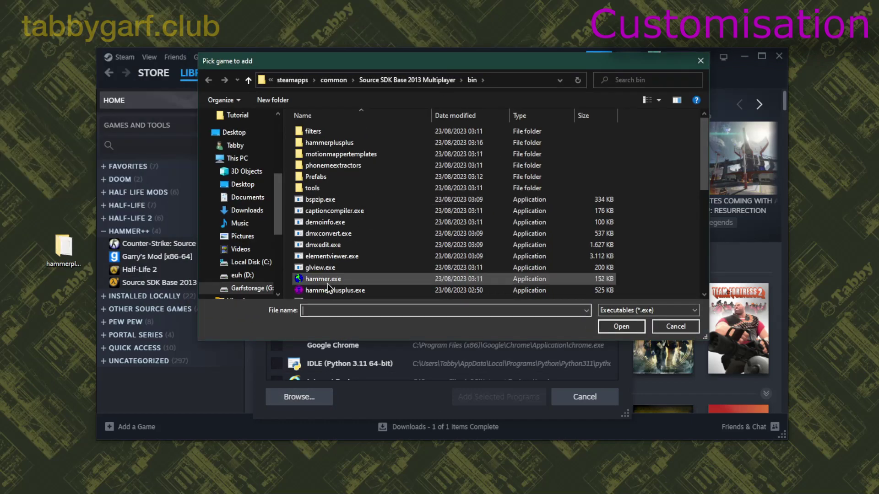
left_click(385, 284)
left_click(620, 331)
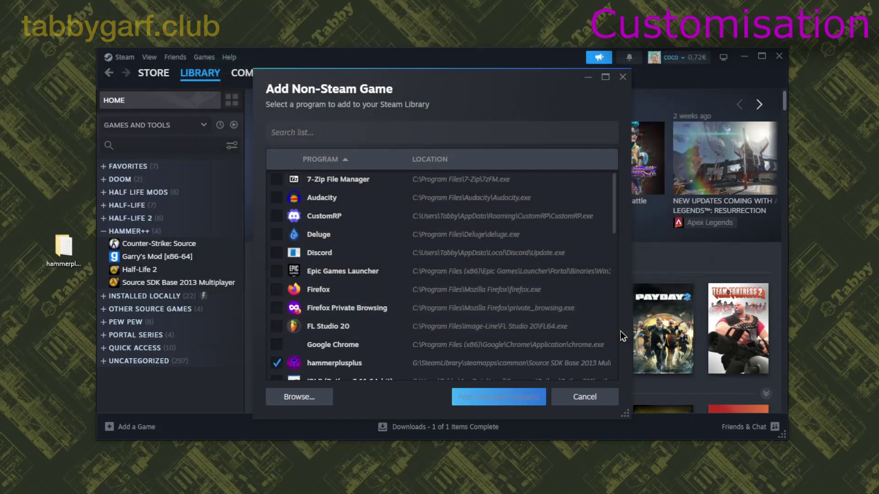
left_click(493, 397)
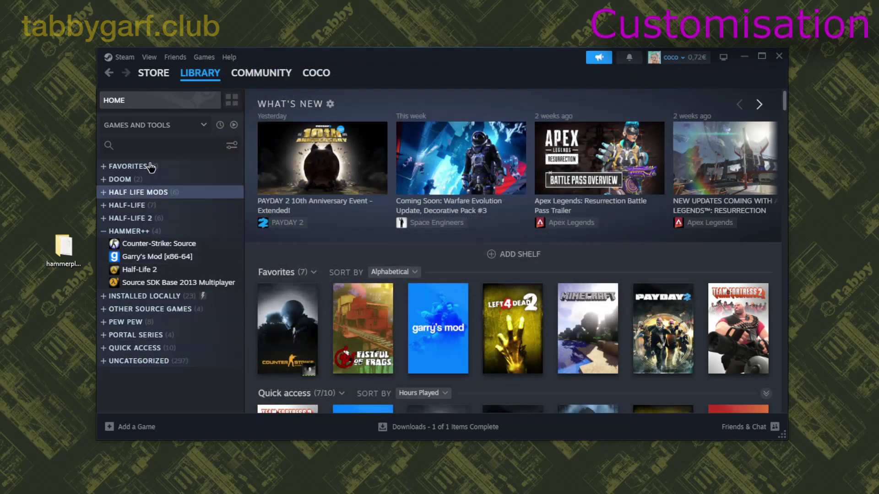
Find hammerplusplus in the library and rename its shortcut to 'Hammer++ - GMod' in Properties
left_click(125, 147)
type("hamm")
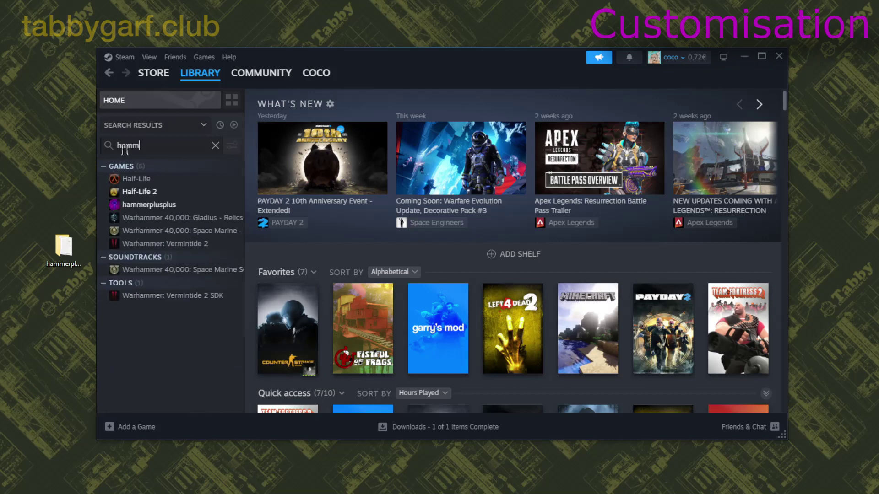
left_click(165, 179)
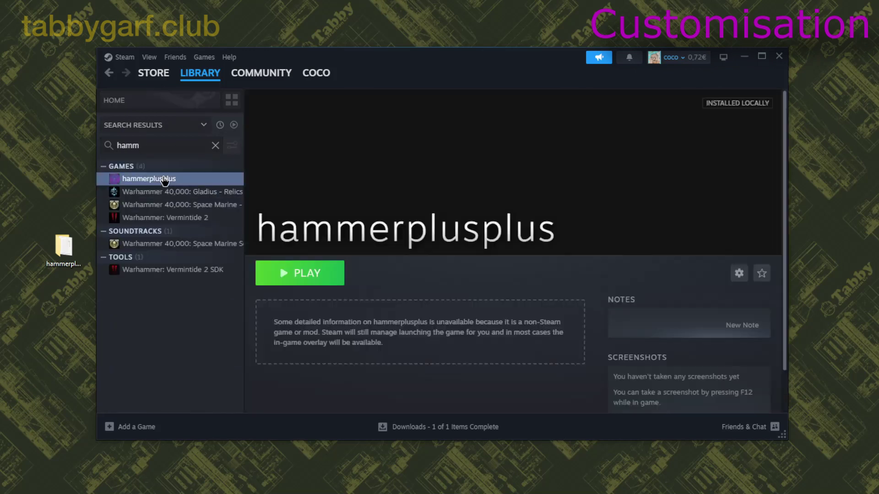
right_click(164, 179)
left_click(215, 283)
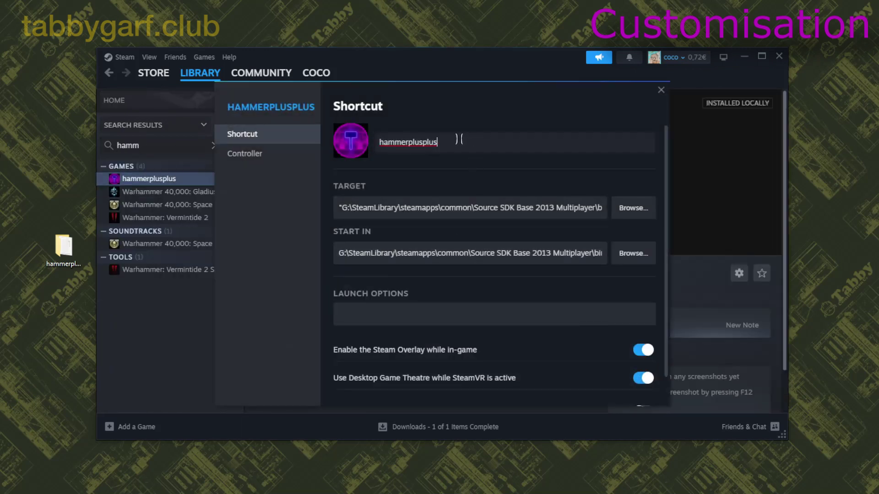
key("ctrl+a")
key("BackSpace")
type("Hamme")
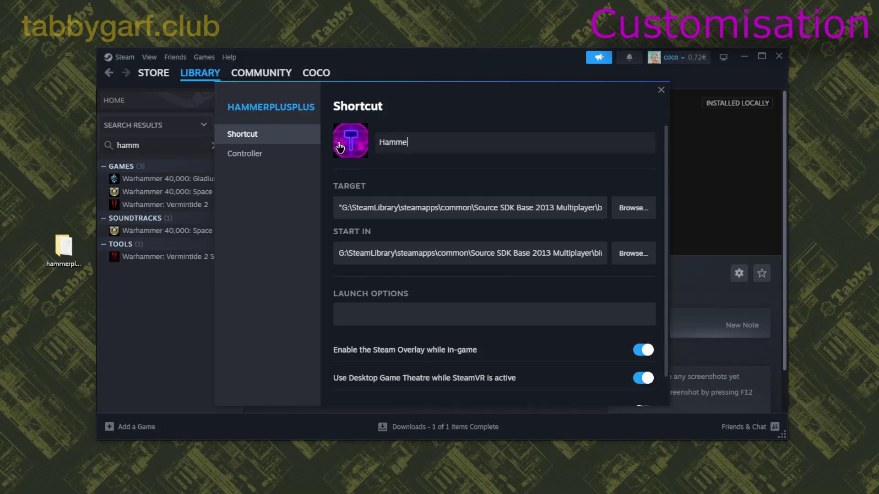
type("r++ - GMod")
key("Escape")
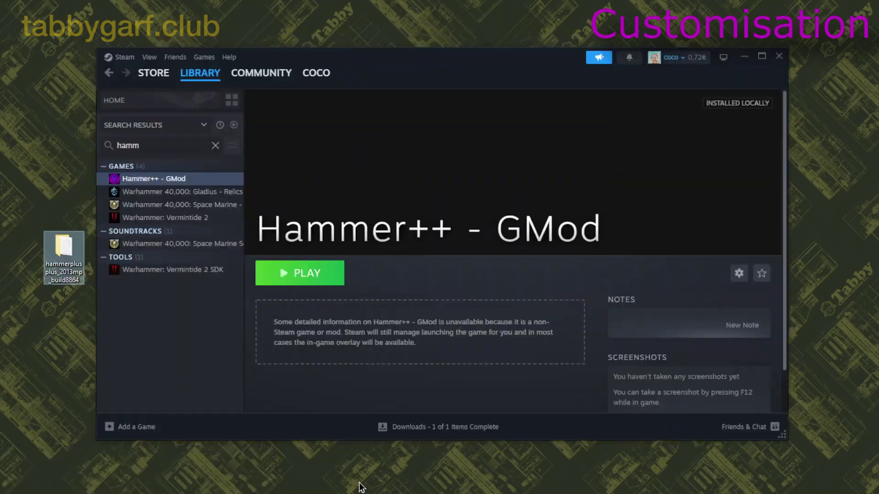
left_click(360, 492)
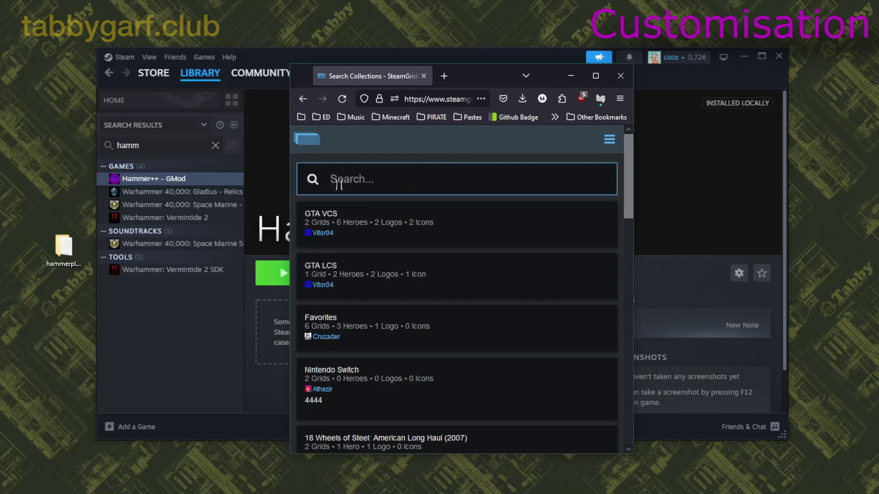
Search SteamGridDB for hammer++ and open the Hammer++ (2021) result
left_click(313, 140)
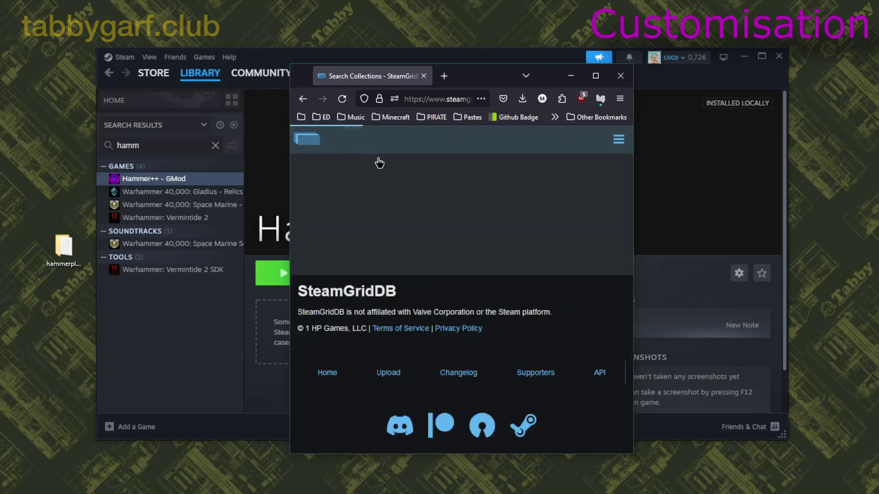
left_click(400, 262)
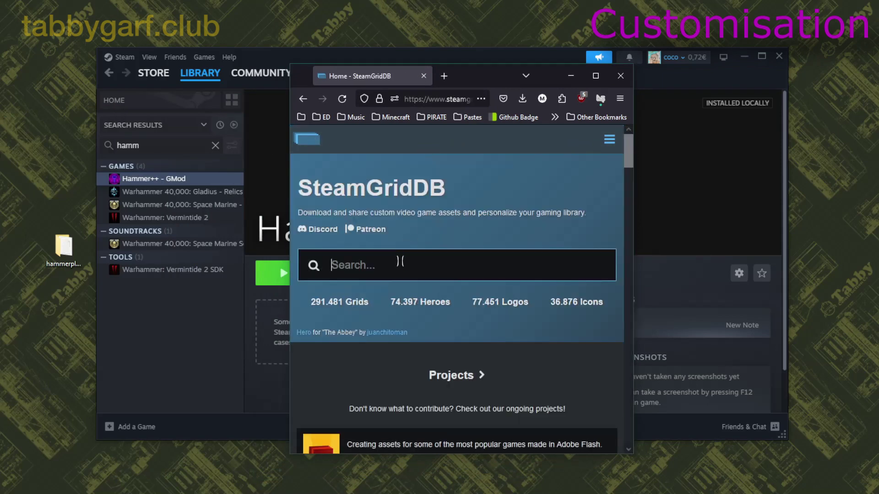
type("hammer++")
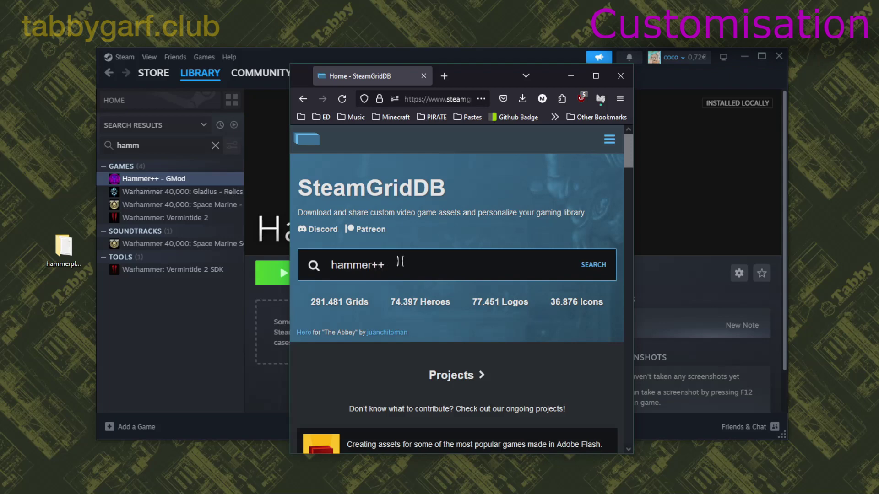
key("Return")
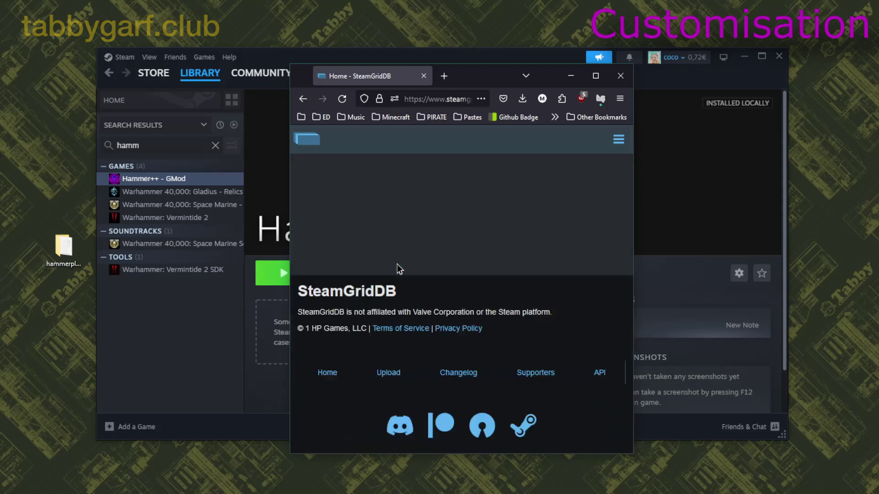
scroll(433, 265, "down", 2)
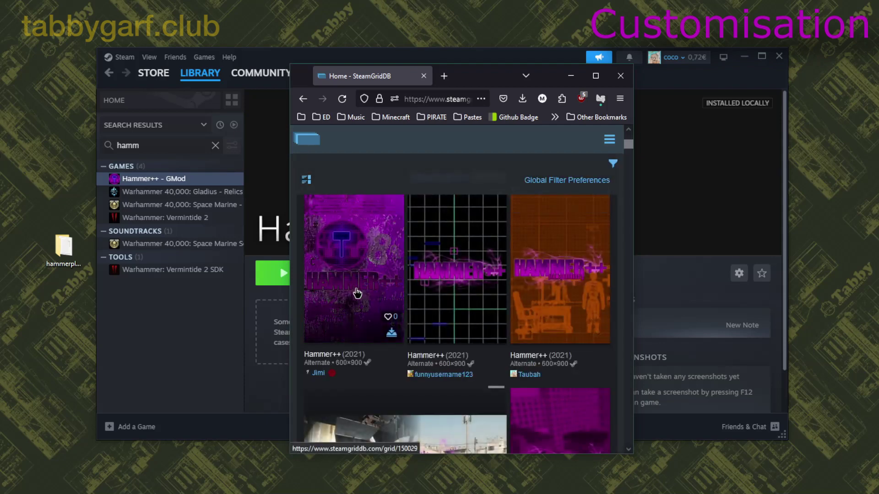
scroll(472, 295, "down", 3)
scroll(559, 323, "down", 3)
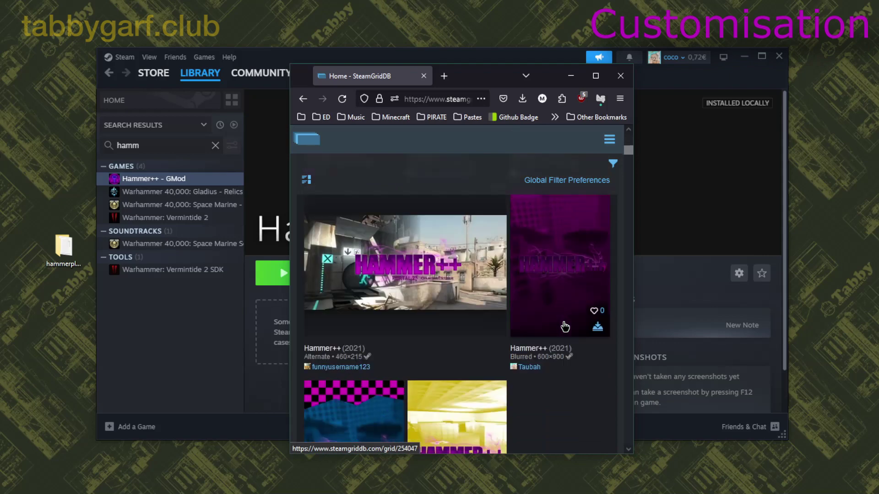
scroll(479, 308, "up", 8)
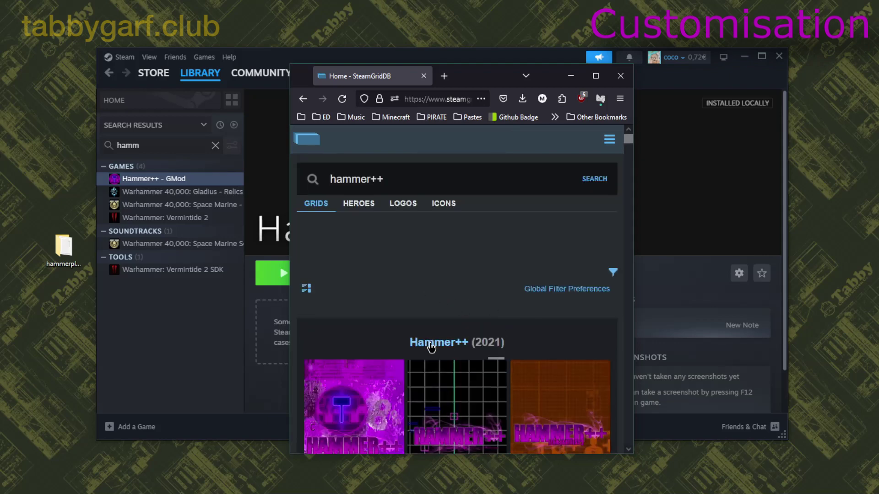
left_click(431, 346)
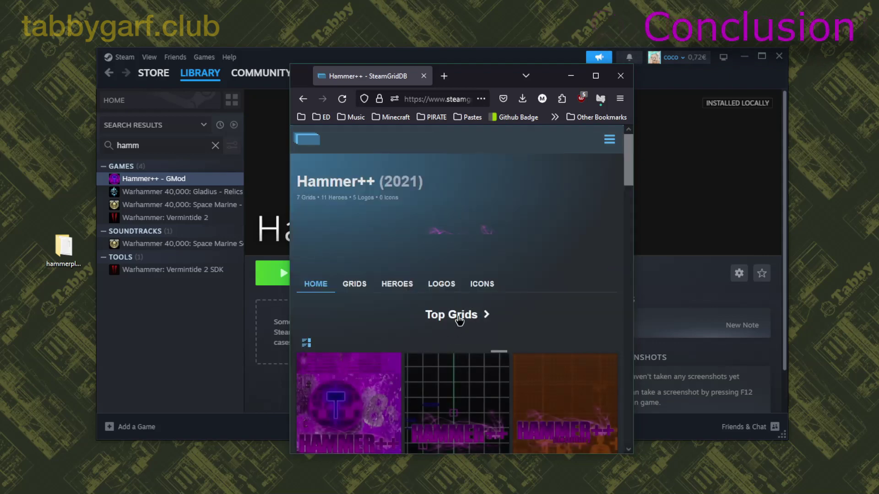
scroll(465, 300, "down", 4)
scroll(466, 300, "up", 4)
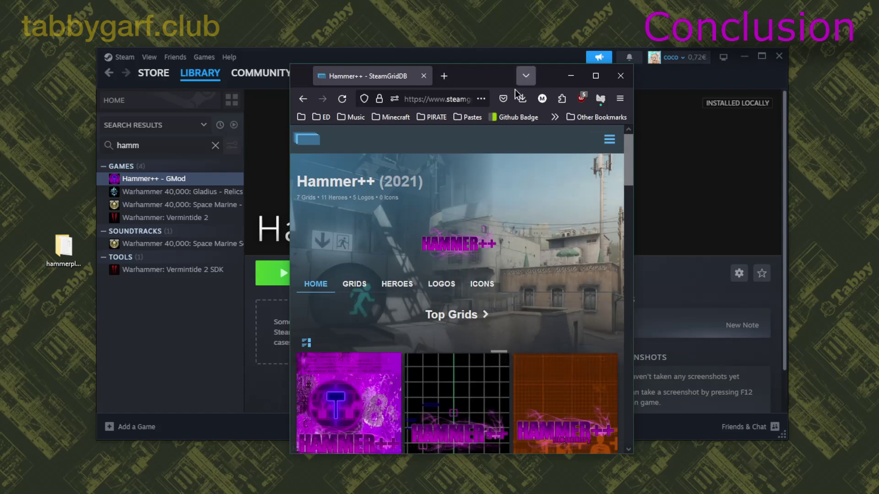